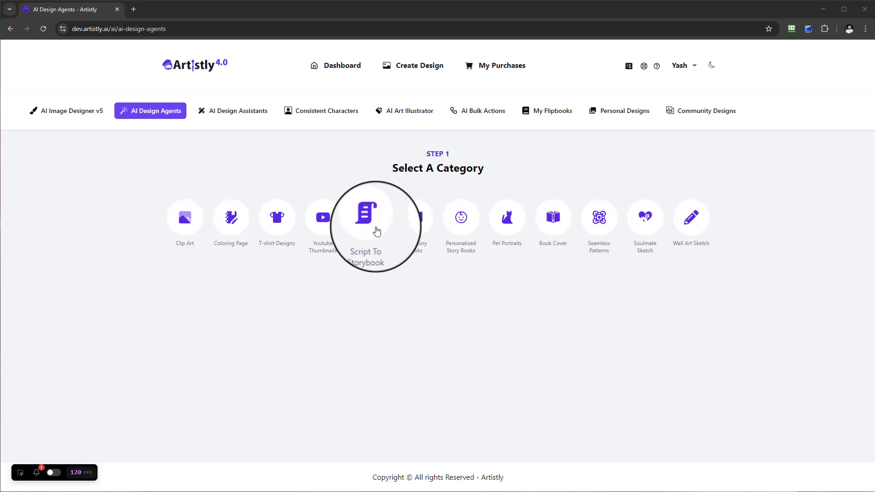
# - Choose the Script To Storybook agent under Step 1 of AI Design Agents
pyautogui.click(375, 231)
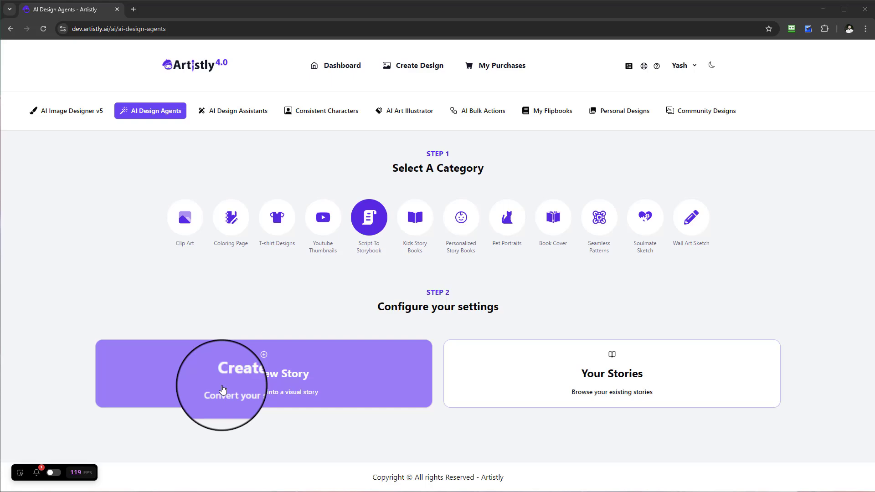
# - Start a new story and paste the Molly the milkmaid spilled-milk story as its script
pyautogui.click(222, 389)
pyautogui.scroll(-1, 342, 334)
pyautogui.scroll(-1, 397, 318)
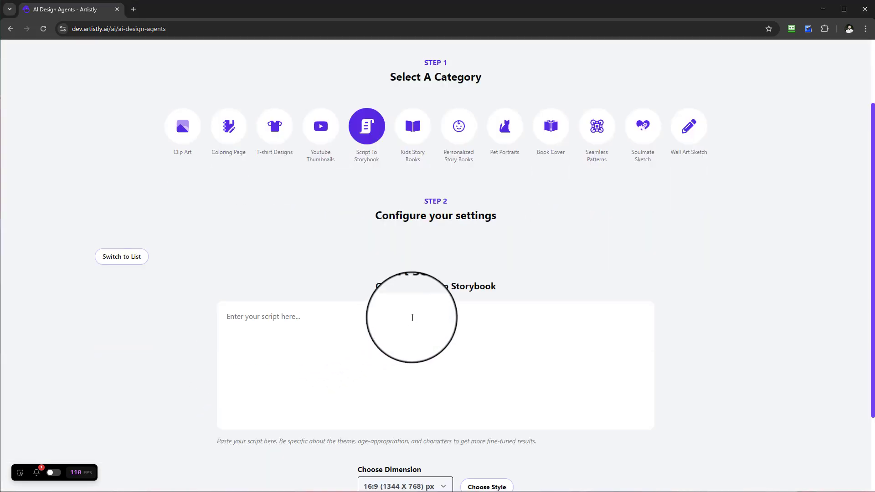
pyautogui.moveTo(377, 288)
pyautogui.mouseDown()
pyautogui.moveTo(469, 283)
pyautogui.moveTo(502, 293)
pyautogui.mouseUp()
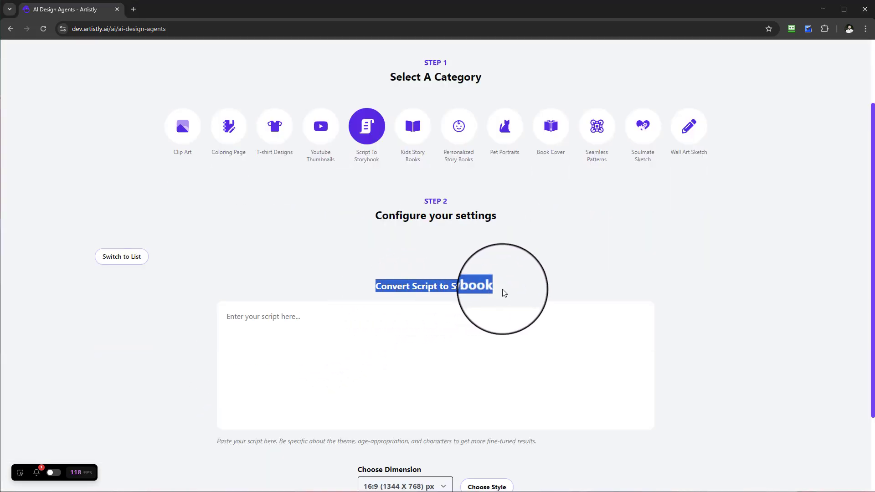
pyautogui.scroll(-1, 431, 314)
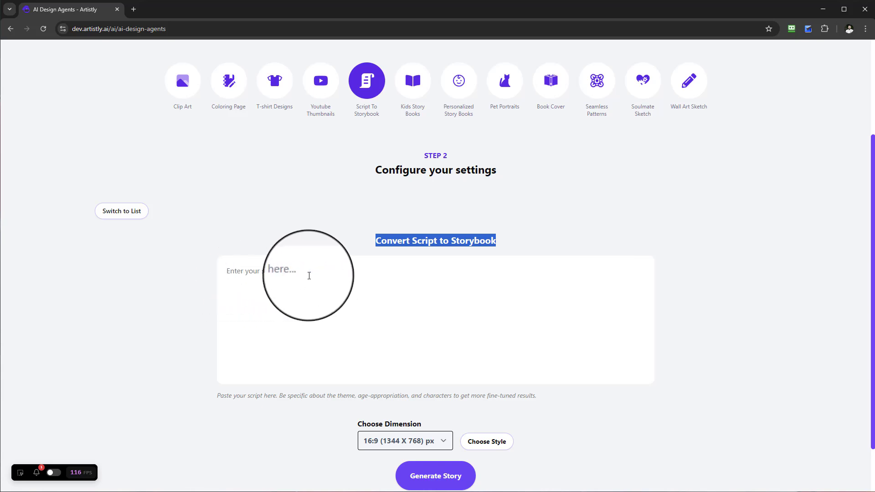
pyautogui.scroll(-1, 259, 344)
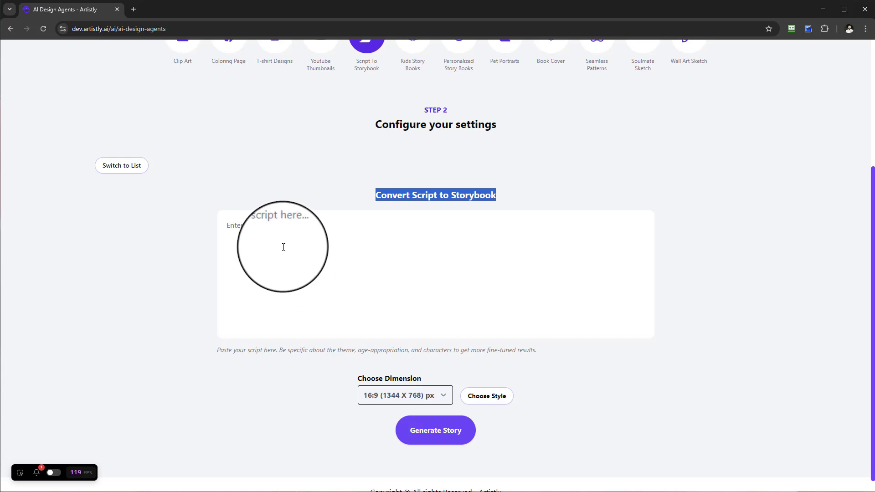
pyautogui.rightClick(265, 226)
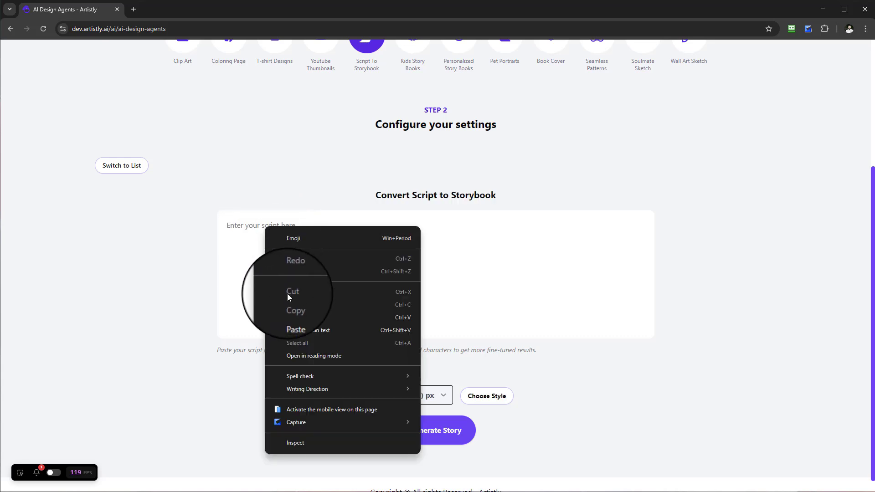
pyautogui.click(295, 313)
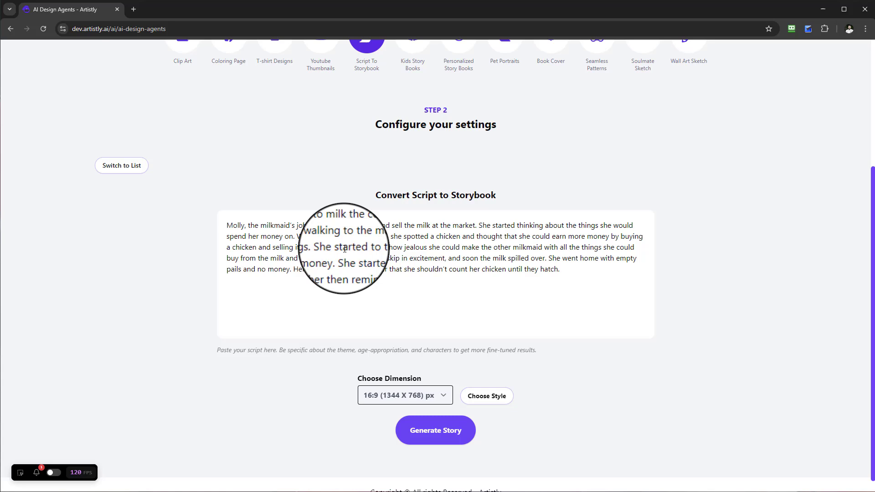
pyautogui.scroll(-1, 522, 258)
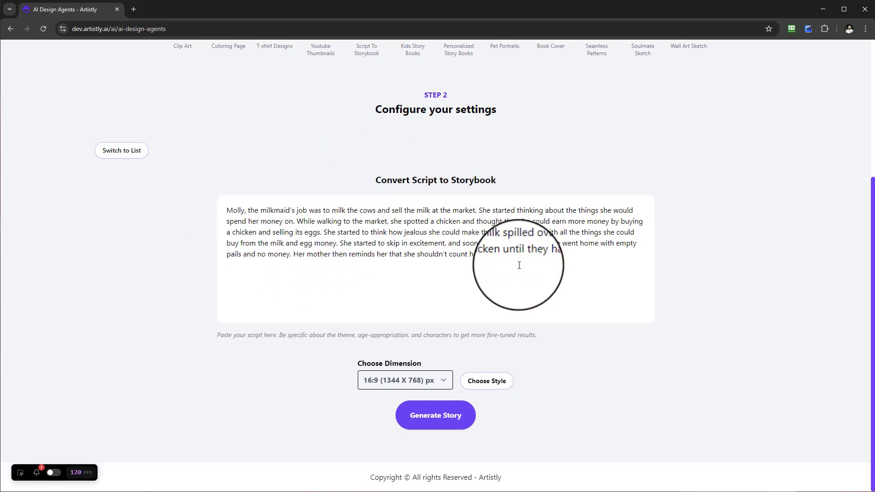
# - Keep the 16:9 dimension and choose Playful Cartoon Storybook Style
pyautogui.click(429, 386)
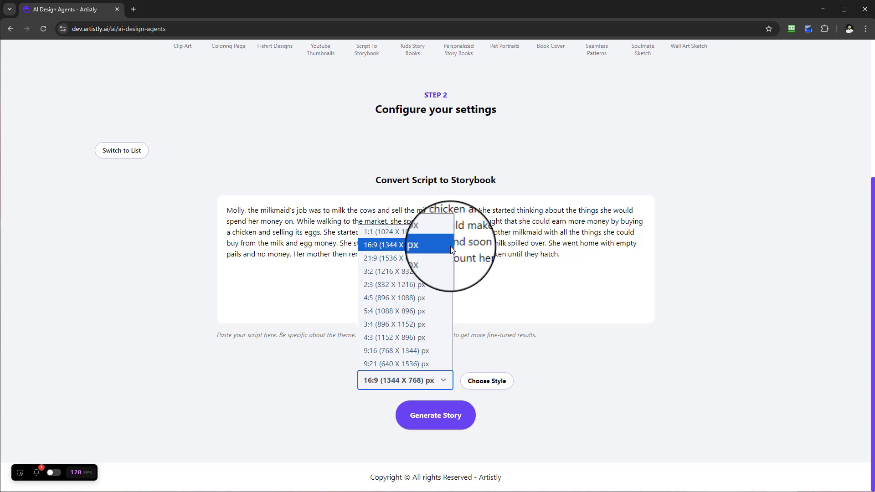
pyautogui.click(495, 271)
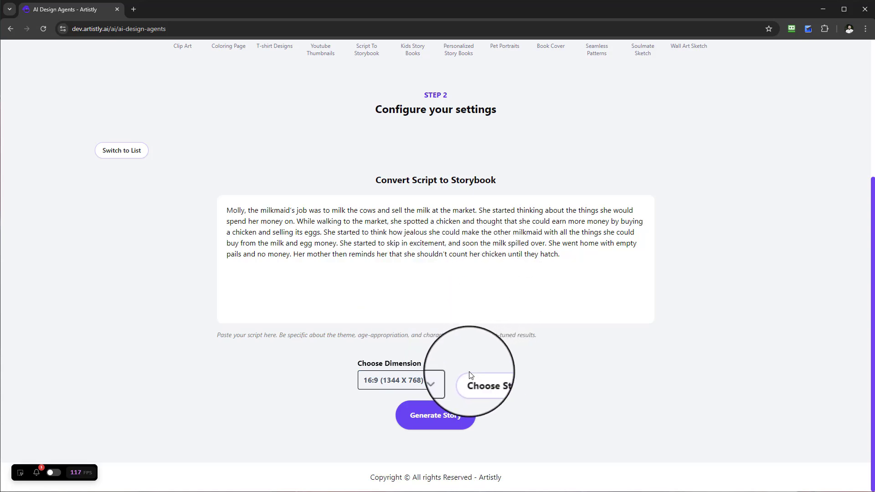
pyautogui.click(478, 385)
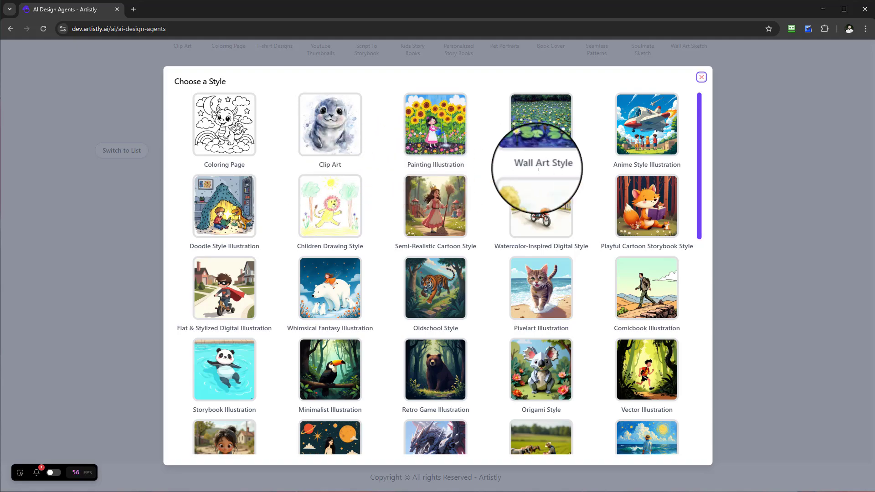
pyautogui.scroll(-2, 538, 236)
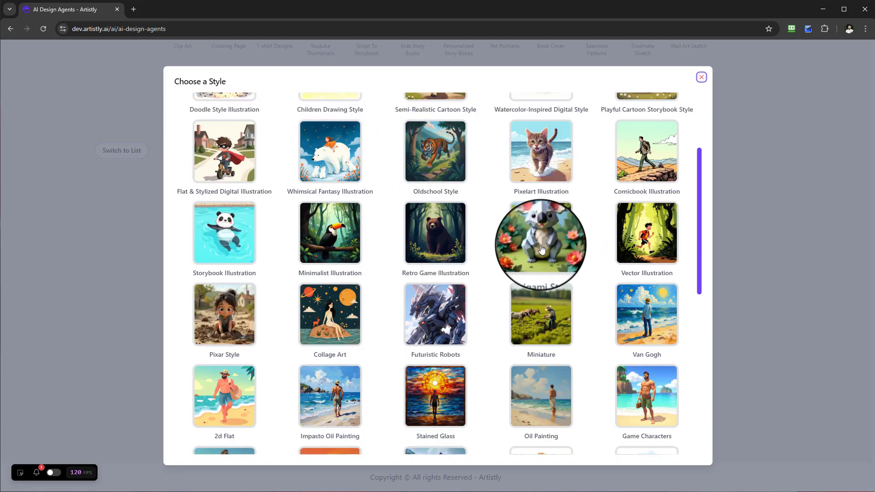
pyautogui.scroll(-1, 538, 246)
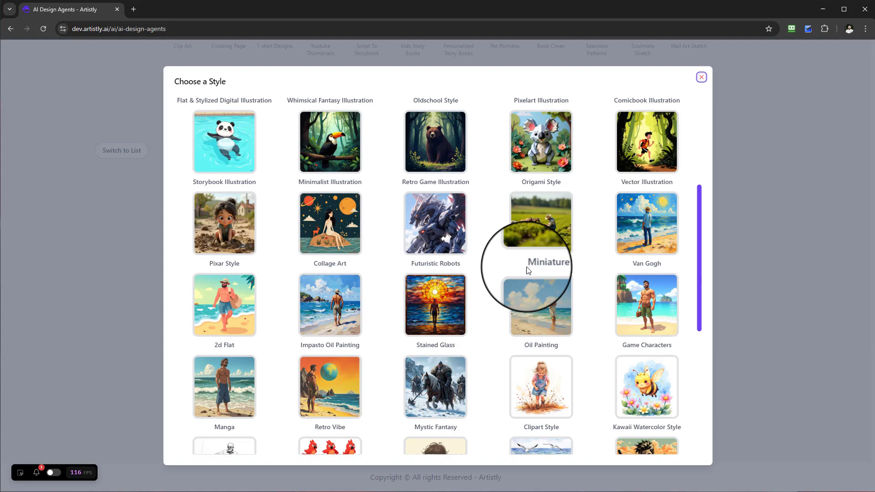
pyautogui.scroll(2, 526, 266)
pyautogui.scroll(1, 526, 253)
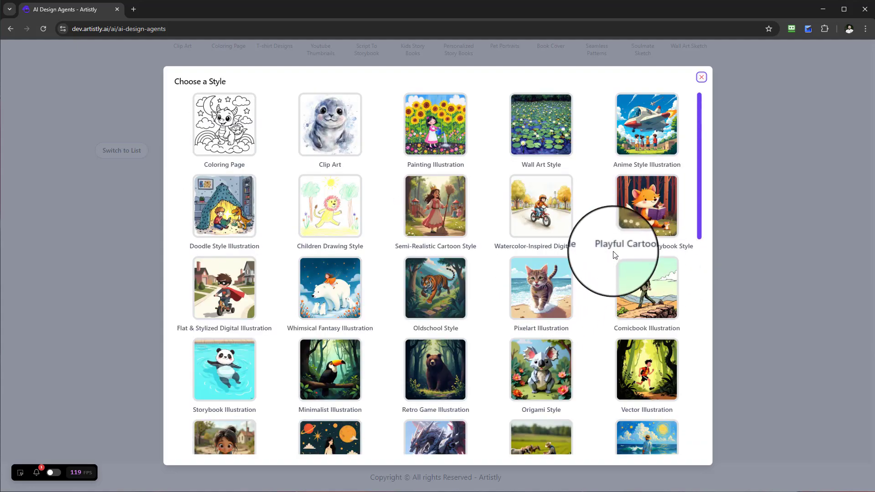
pyautogui.click(642, 205)
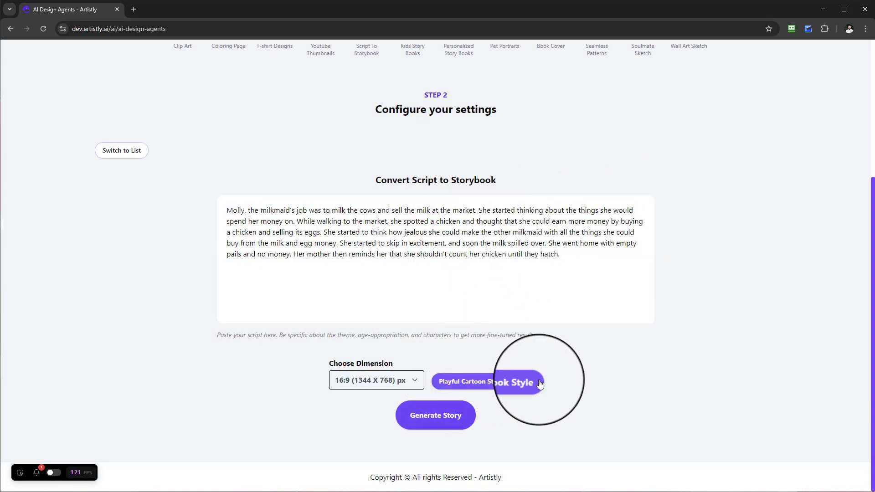
# - Generate the cartoon storybook illustrations from the Molly script
pyautogui.click(454, 423)
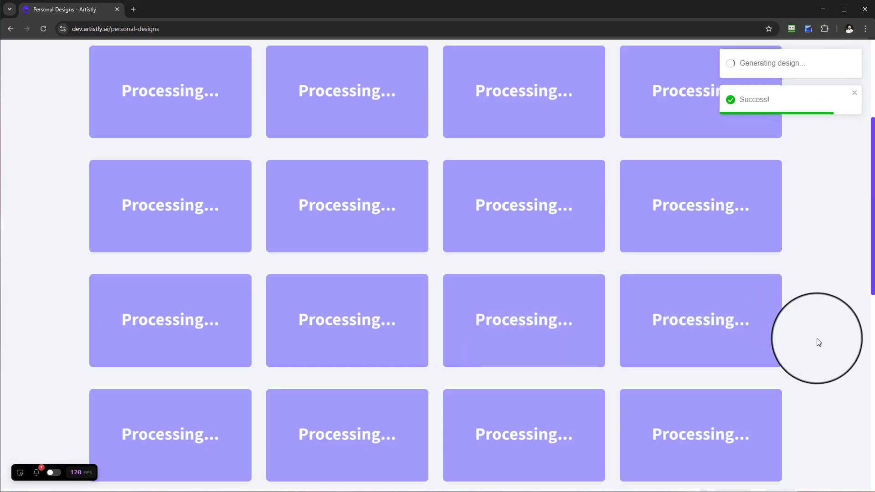
pyautogui.scroll(-2, 816, 342)
pyautogui.scroll(-1, 816, 342)
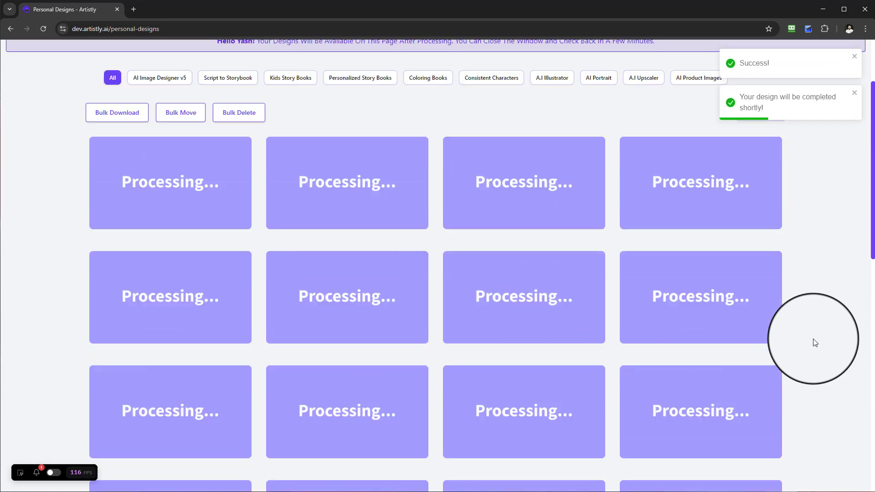
pyautogui.scroll(-1, 819, 342)
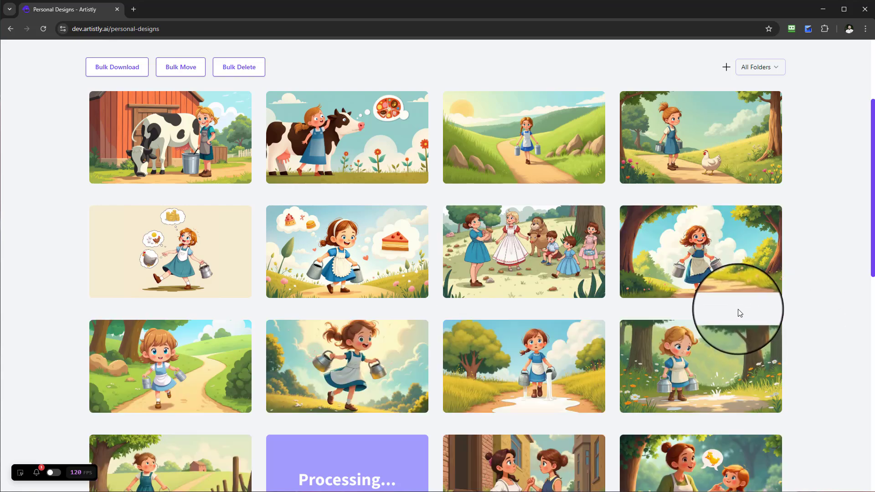
pyautogui.scroll(-1, 728, 308)
pyautogui.scroll(-1, 683, 297)
pyautogui.scroll(-1, 479, 348)
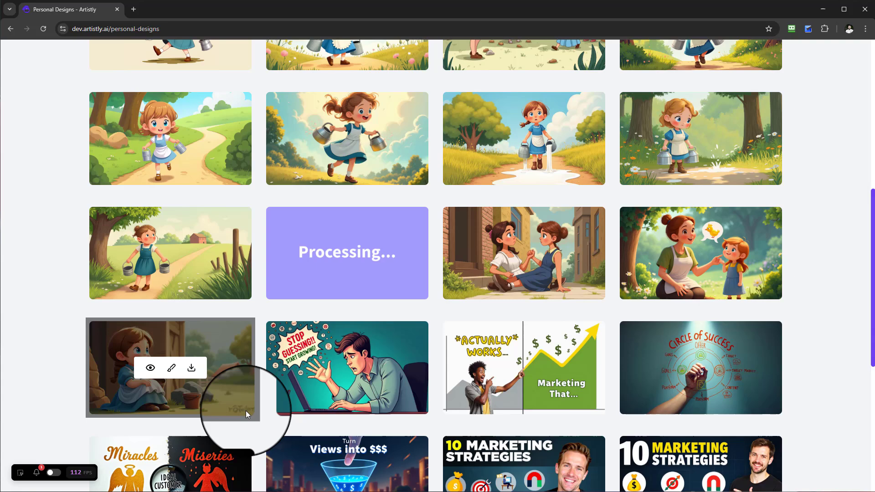
pyautogui.scroll(3, 242, 407)
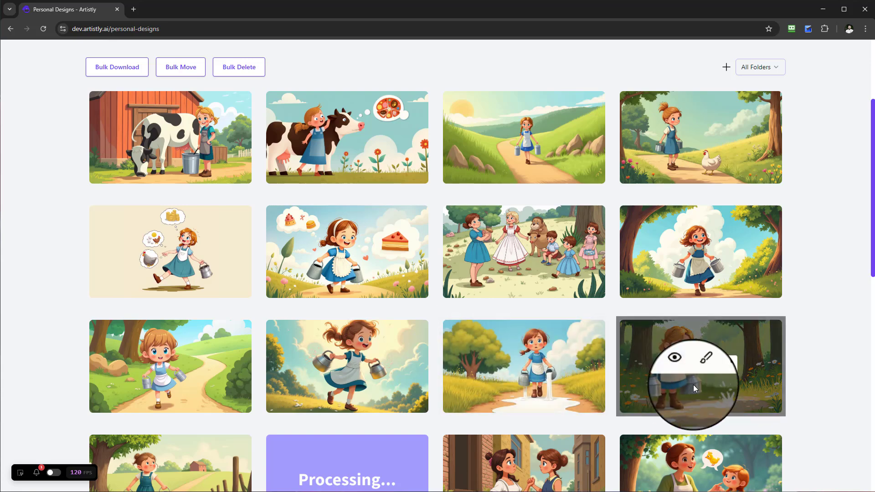
pyautogui.scroll(-2, 765, 387)
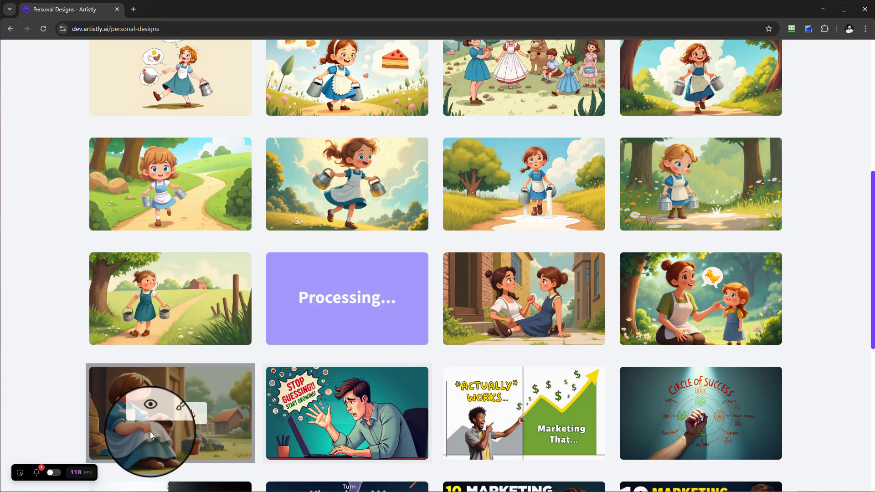
pyautogui.moveTo(170, 462)
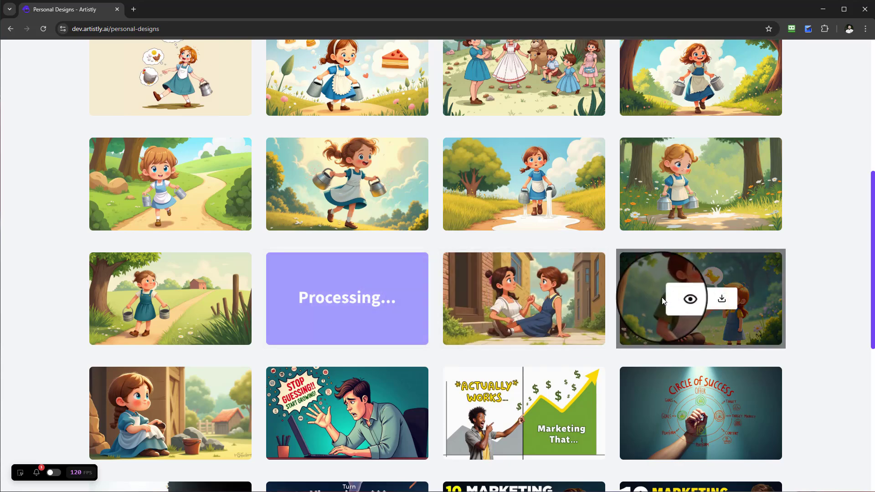
pyautogui.scroll(2, 630, 335)
pyautogui.scroll(3, 629, 336)
# - Open the design details of the Molly milking the cow illustration
pyautogui.click(147, 228)
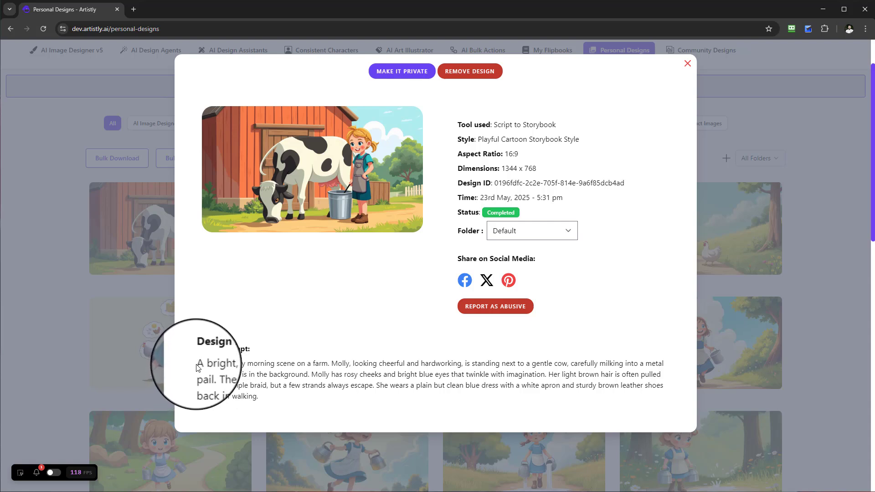
pyautogui.moveTo(198, 363); pyautogui.dragTo(264, 400)
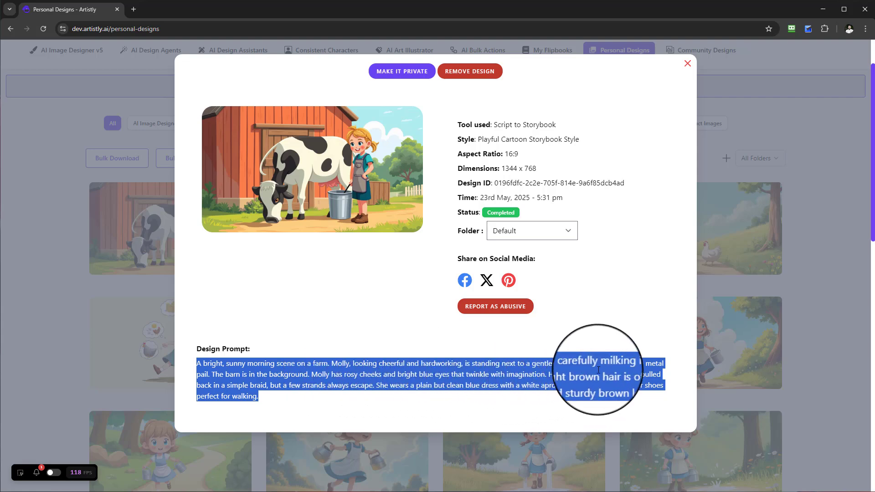
pyautogui.click(688, 64)
pyautogui.click(327, 227)
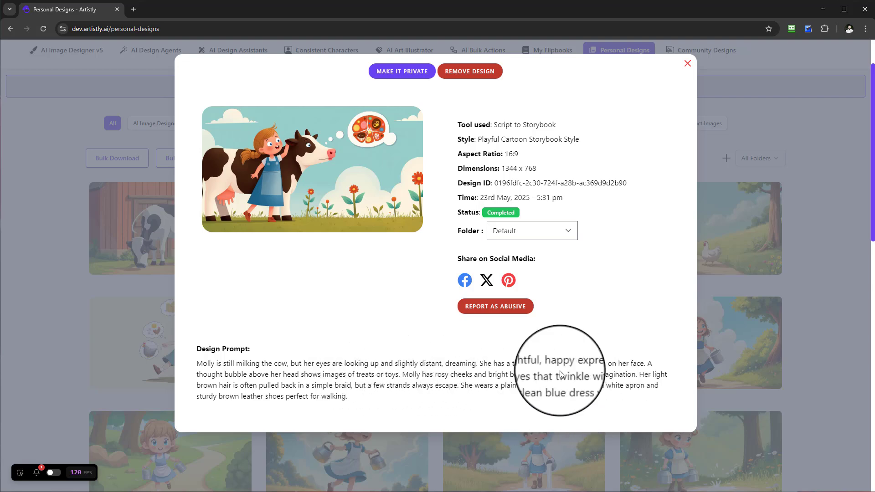
pyautogui.click(687, 63)
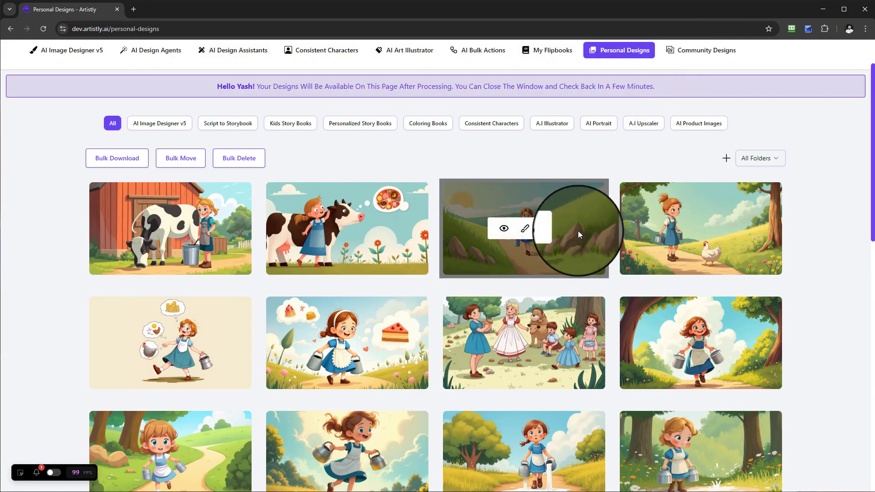
pyautogui.scroll(-1, 511, 278)
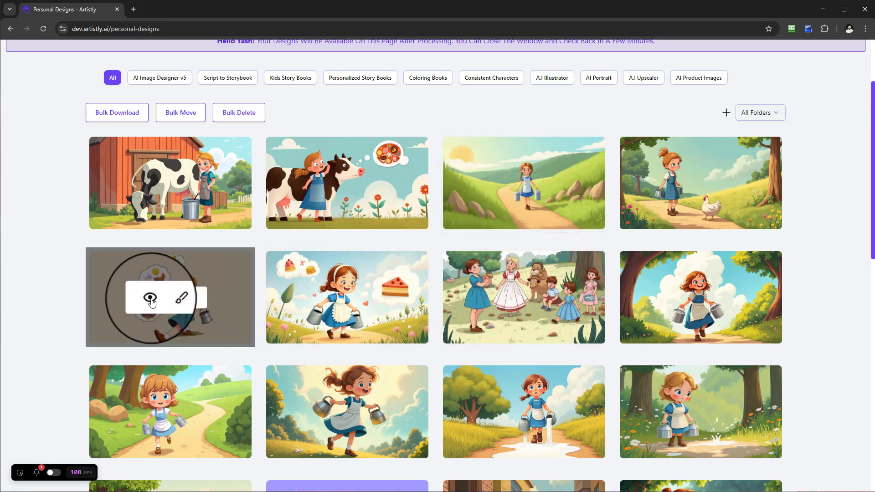
pyautogui.click(150, 297)
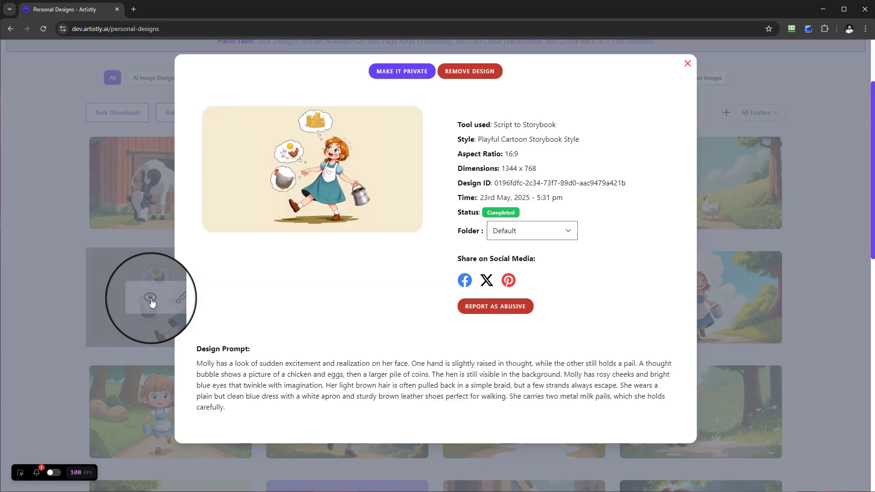
pyautogui.click(684, 62)
pyautogui.click(675, 181)
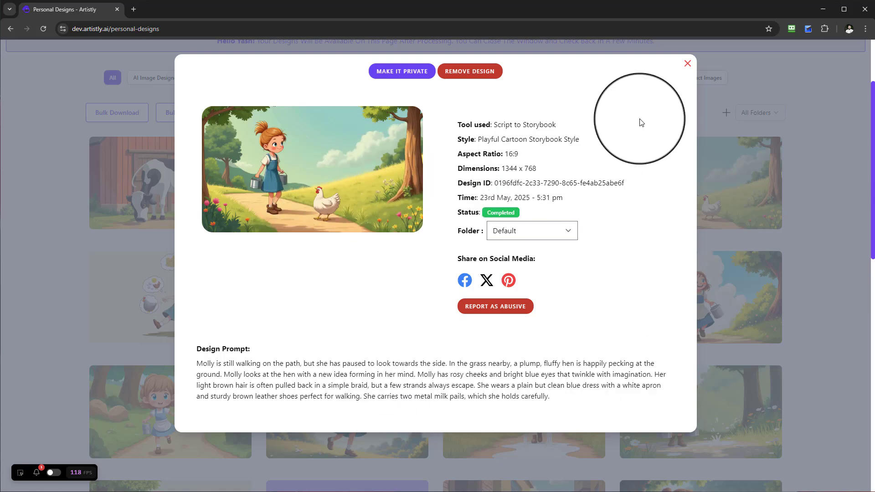
pyautogui.click(687, 64)
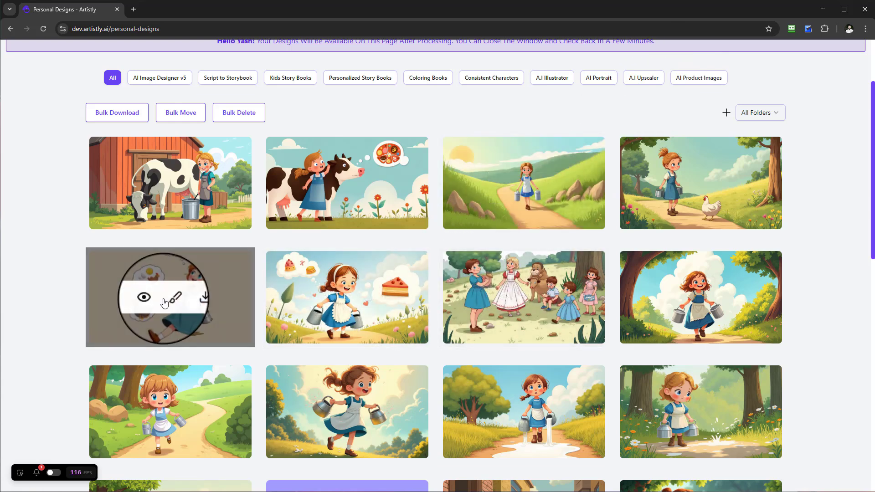
pyautogui.click(150, 300)
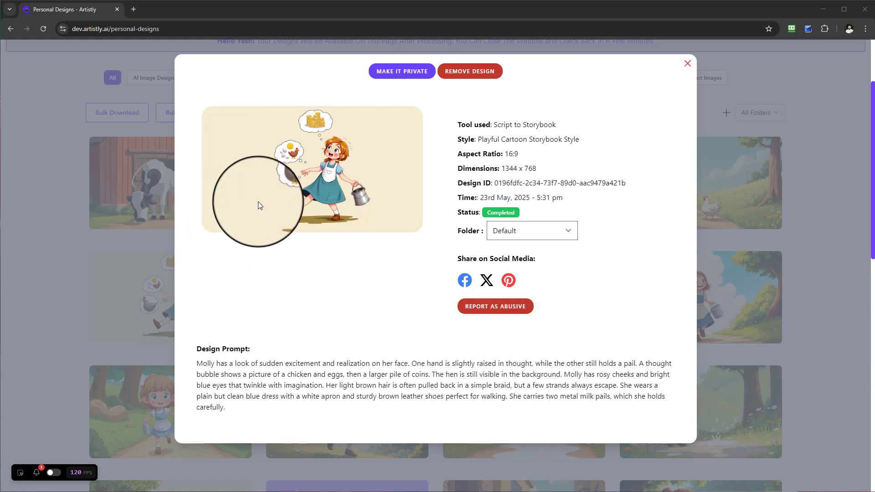
pyautogui.click(687, 65)
pyautogui.scroll(-2, 574, 279)
pyautogui.scroll(-1, 599, 284)
pyautogui.moveTo(524, 230)
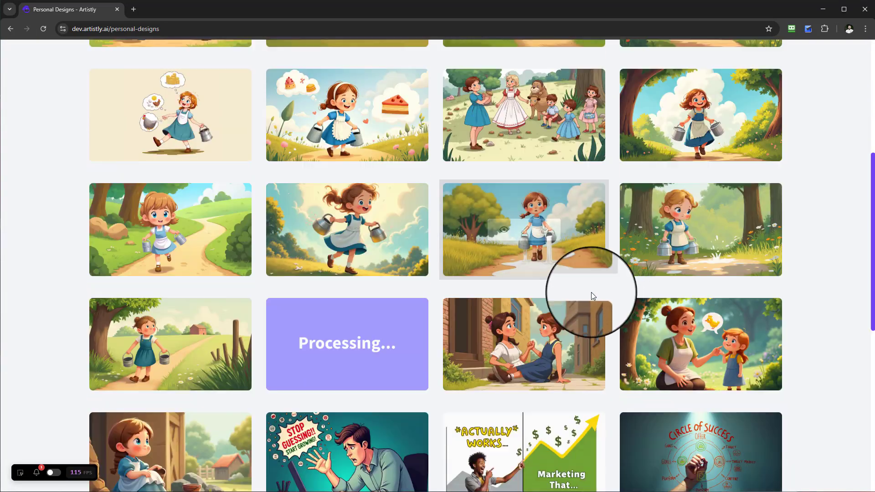
pyautogui.click(503, 231)
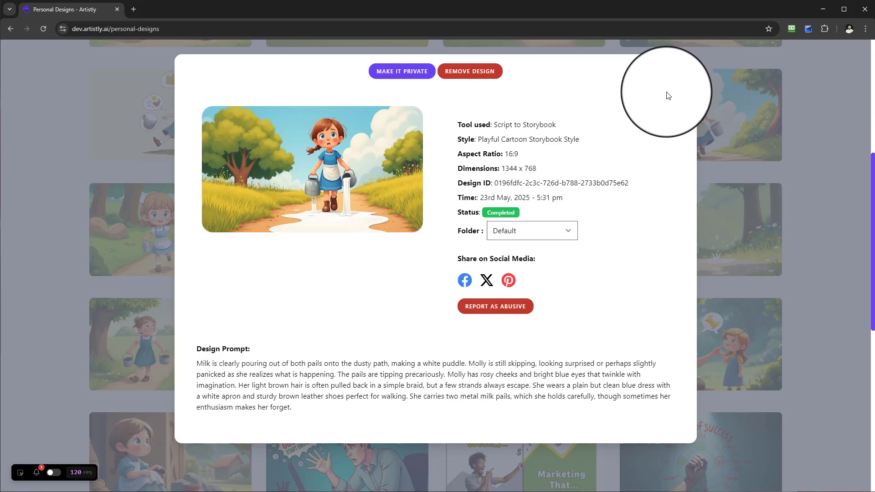
pyautogui.click(686, 68)
pyautogui.scroll(5, 488, 334)
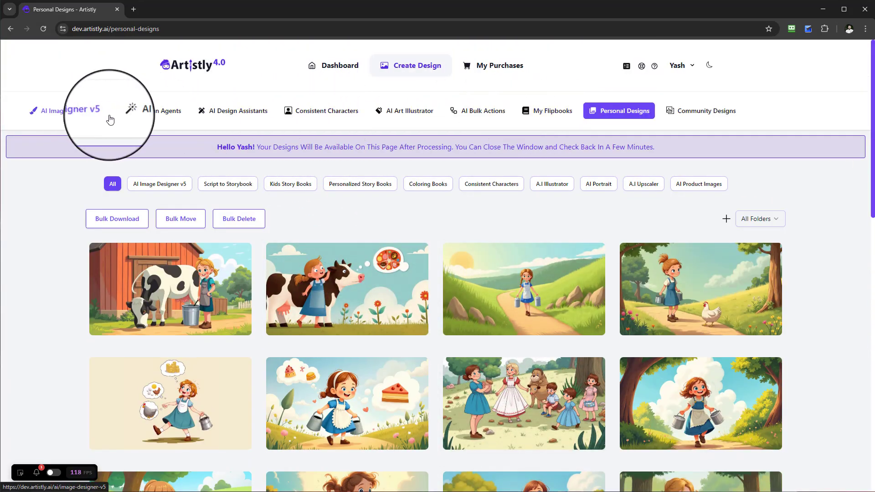
# - Load the saved Molly and the Spilled Milk story into the Script To Storybook form
pyautogui.click(141, 116)
pyautogui.click(369, 217)
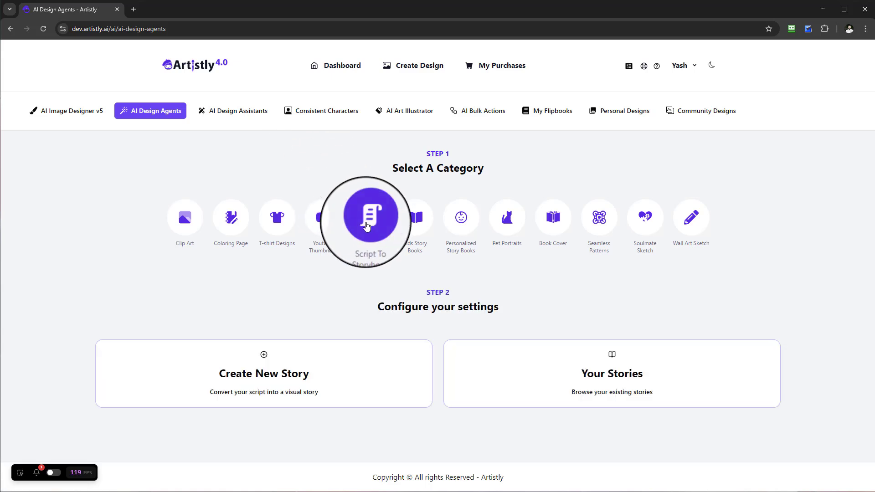
pyautogui.click(555, 378)
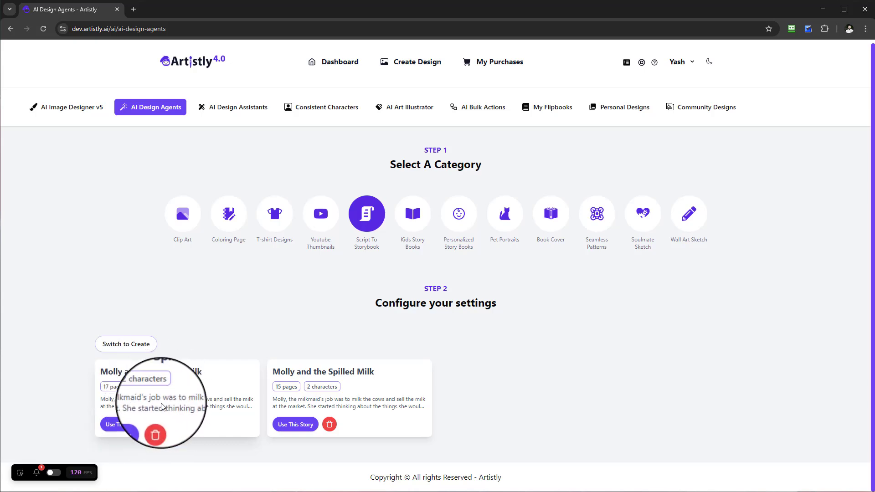
pyautogui.click(137, 425)
pyautogui.scroll(-1, 386, 415)
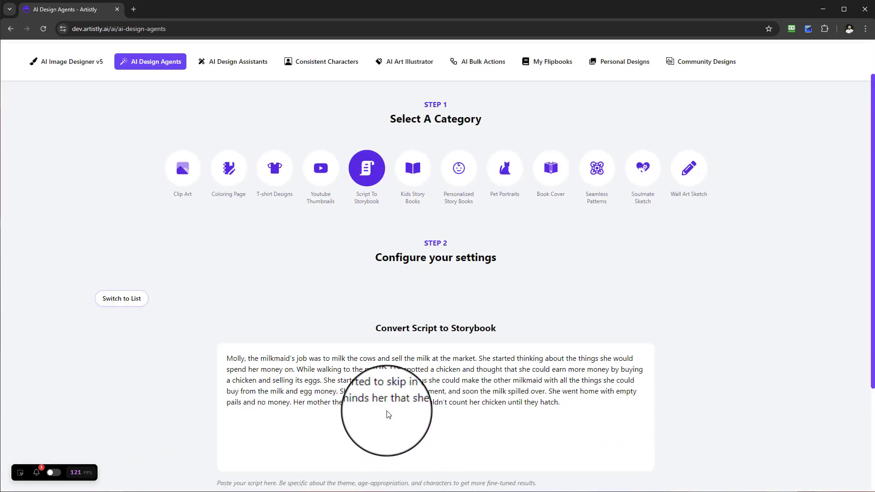
pyautogui.scroll(-1, 342, 381)
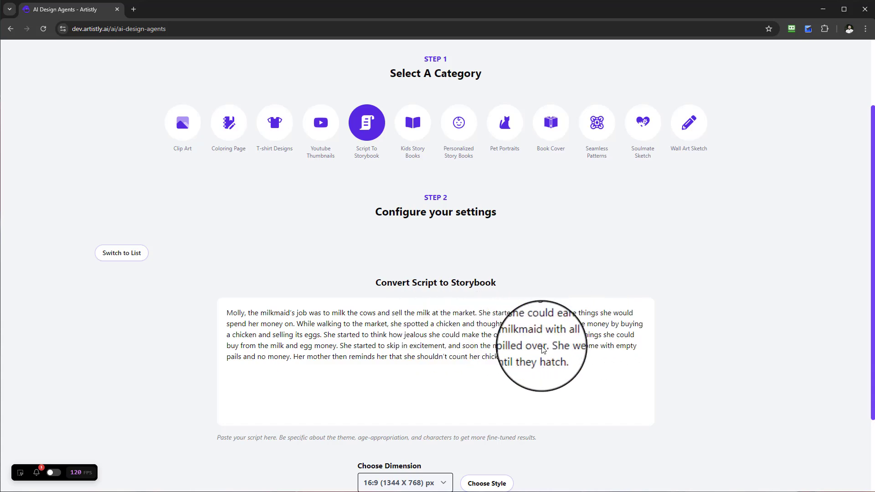
pyautogui.scroll(-1, 546, 371)
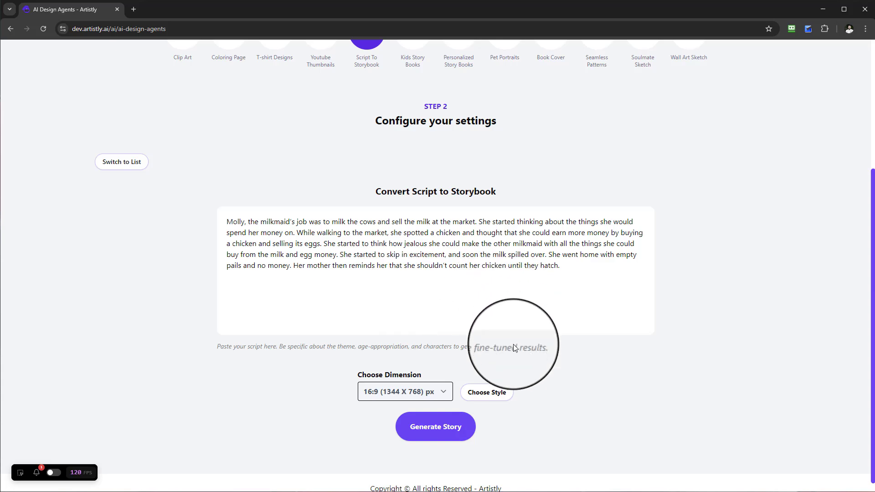
pyautogui.scroll(1, 506, 375)
pyautogui.scroll(2, 526, 365)
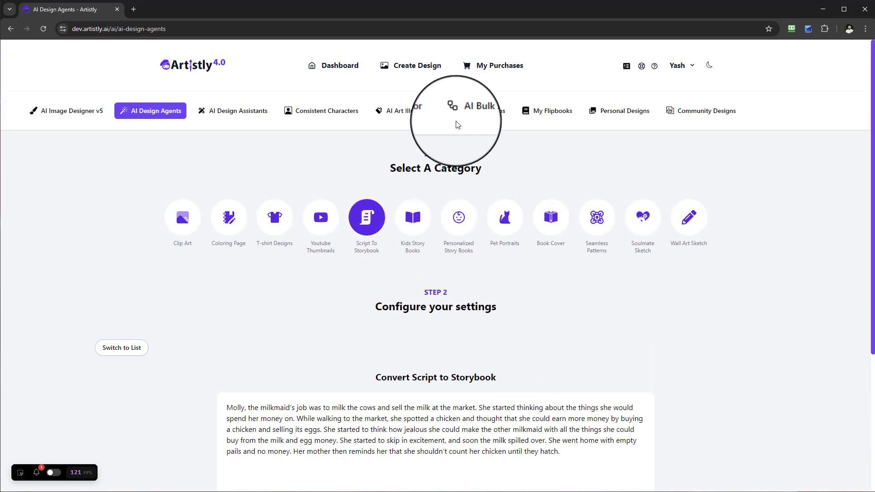
pyautogui.click(598, 113)
pyautogui.scroll(-2, 438, 309)
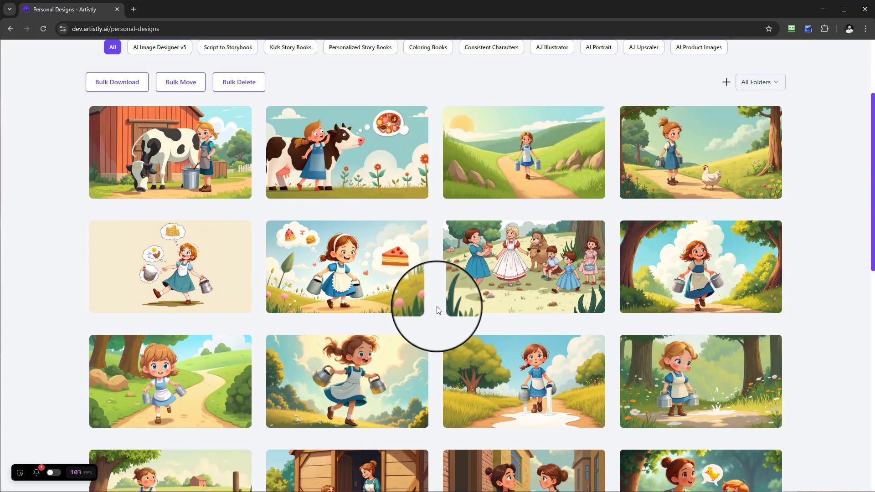
pyautogui.scroll(-1, 438, 310)
pyautogui.scroll(-1, 439, 310)
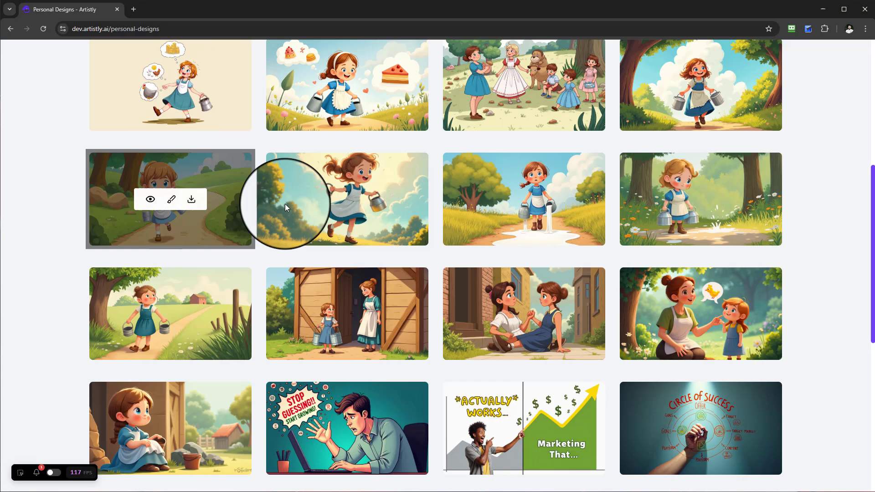
pyautogui.scroll(1, 674, 189)
pyautogui.scroll(2, 478, 267)
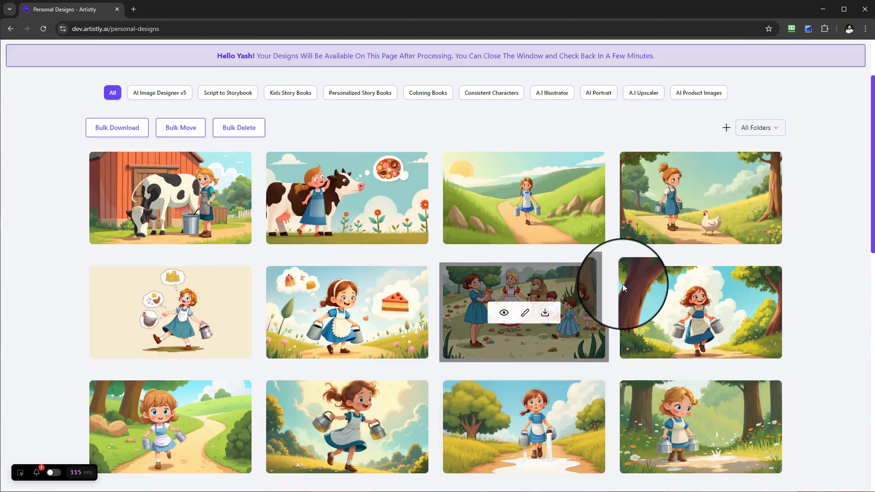
pyautogui.scroll(-1, 636, 305)
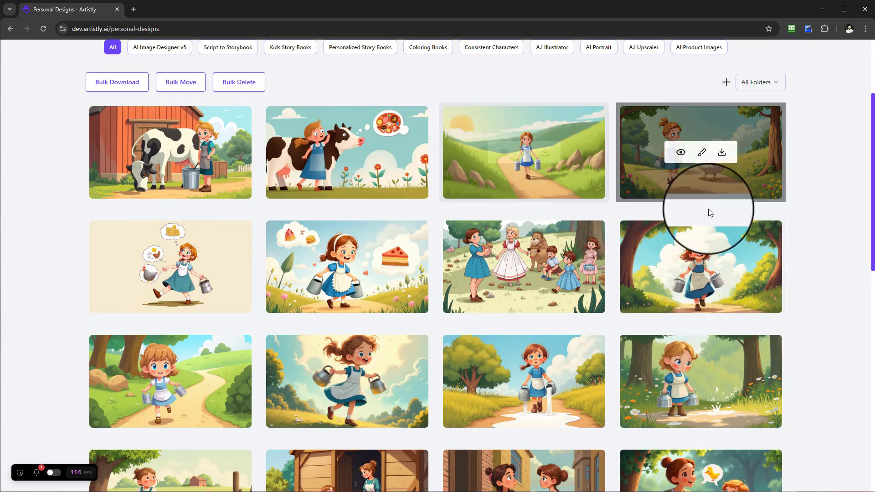
pyautogui.scroll(-1, 755, 305)
pyautogui.scroll(-1, 780, 311)
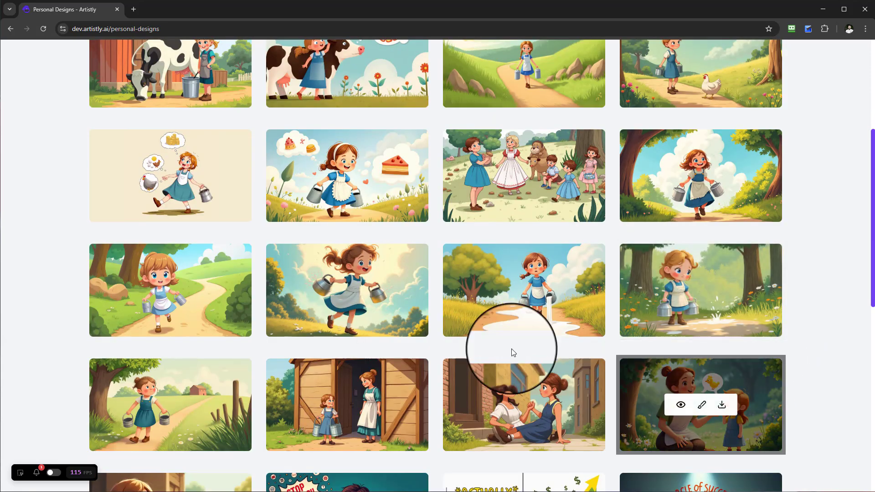
pyautogui.scroll(-1, 509, 299)
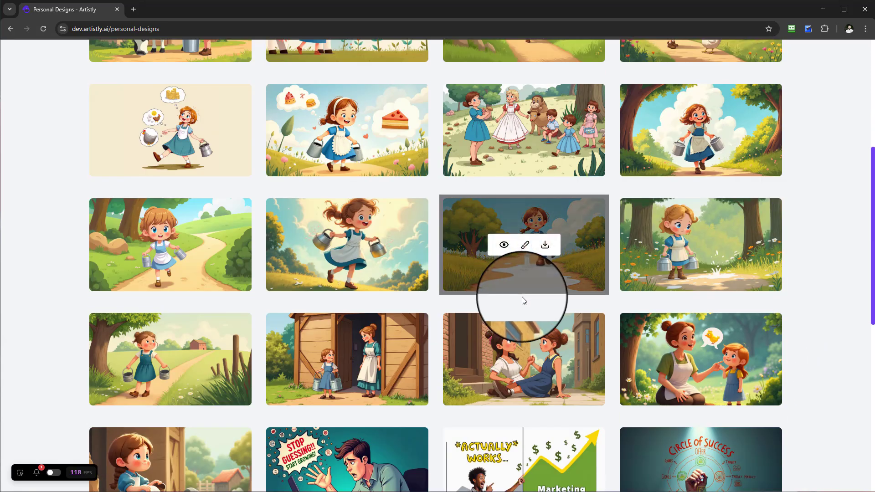
pyautogui.scroll(-1, 521, 296)
pyautogui.scroll(-1, 520, 298)
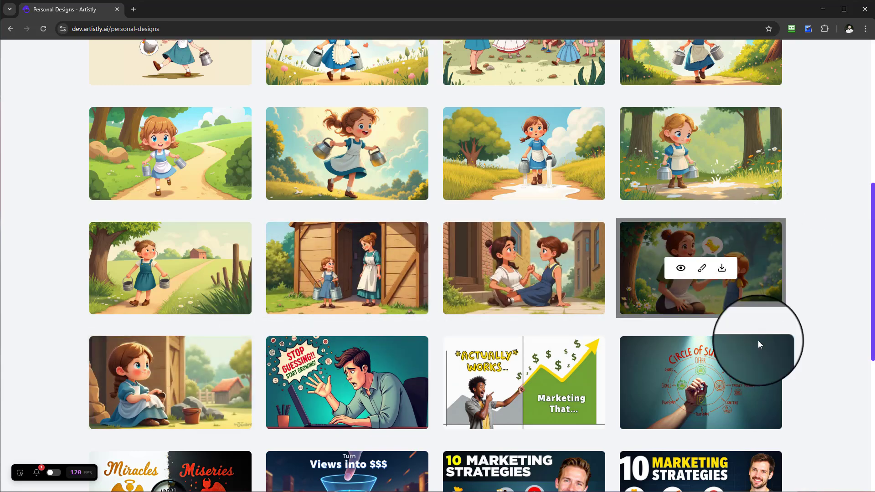
pyautogui.scroll(6, 779, 343)
pyautogui.scroll(2, 547, 253)
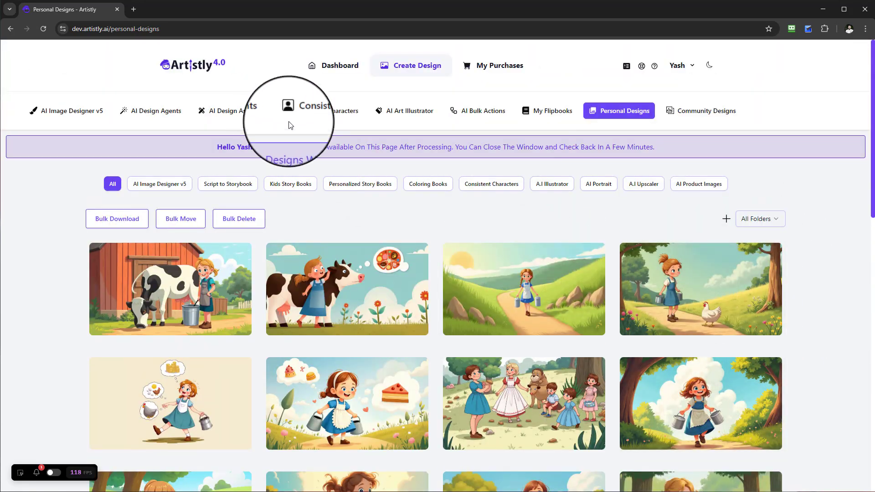
# - Reload the Molly script in Script To Storybook and choose Comicbook Illustration style
pyautogui.click(175, 116)
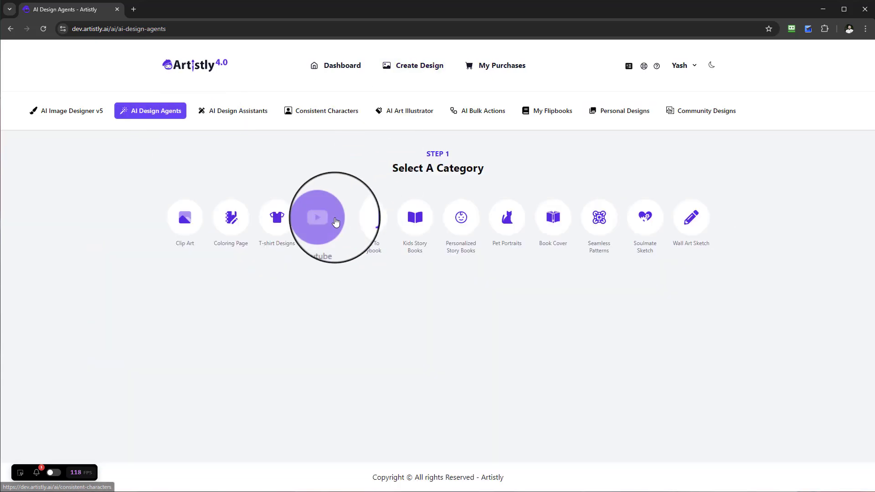
pyautogui.click(370, 217)
pyautogui.click(346, 372)
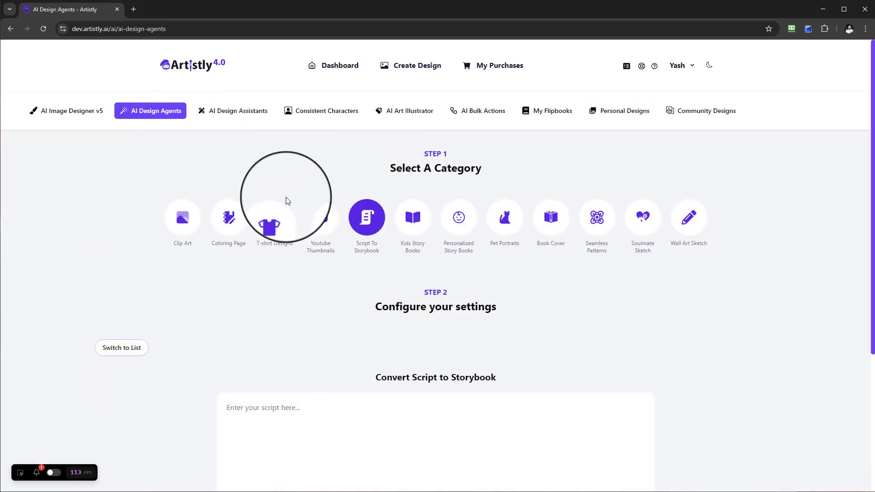
pyautogui.scroll(-3, 274, 308)
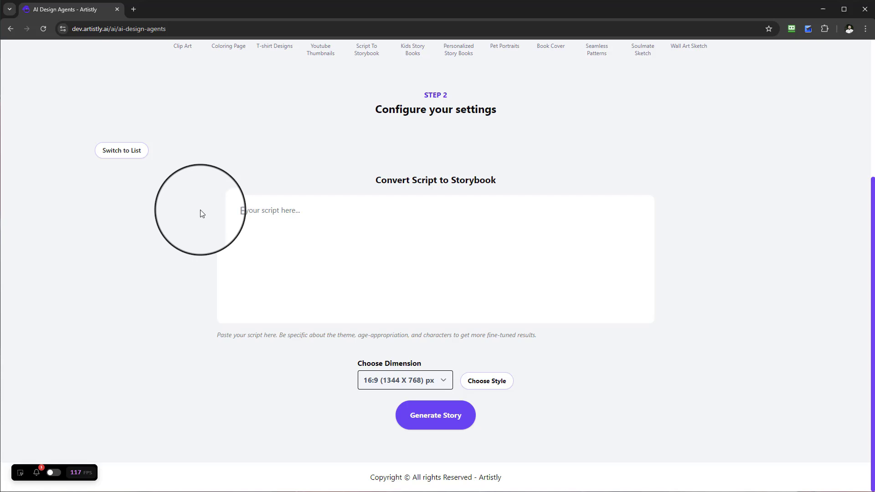
pyautogui.click(129, 157)
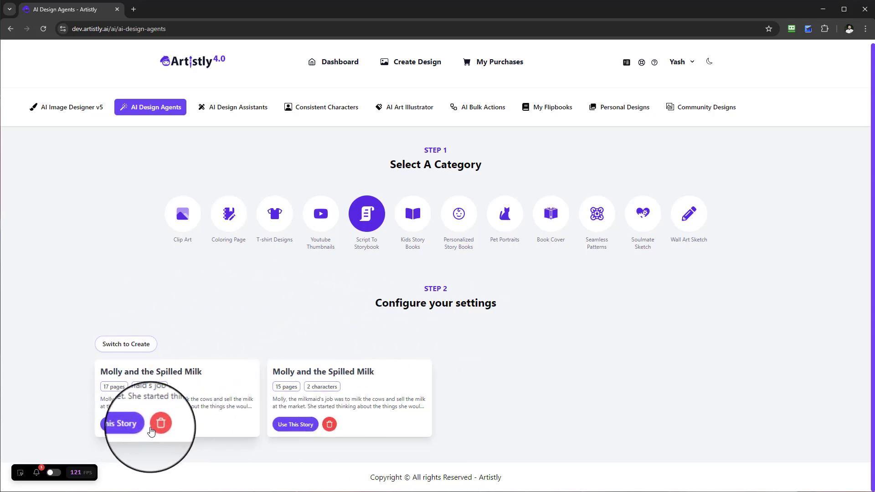
pyautogui.click(123, 425)
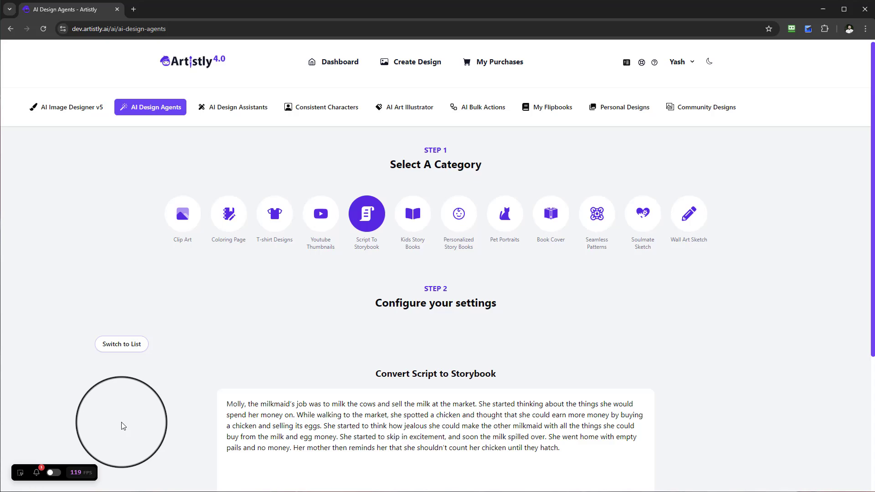
pyautogui.scroll(-3, 308, 394)
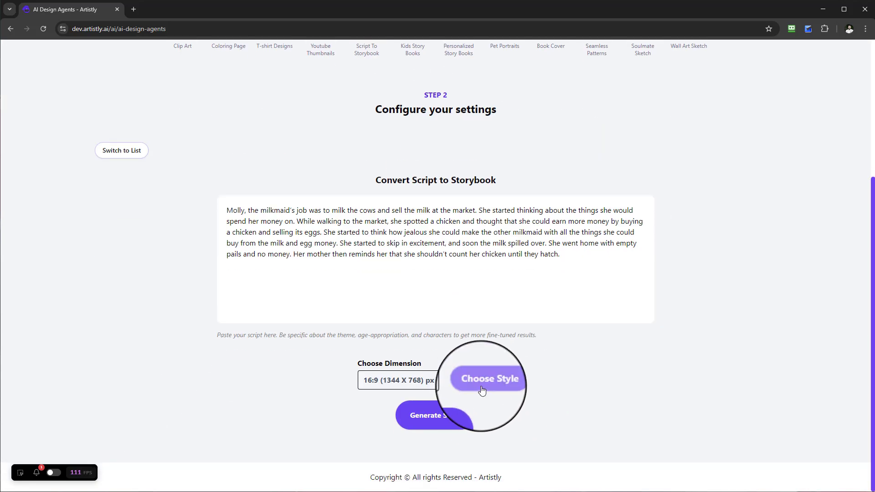
pyautogui.click(481, 390)
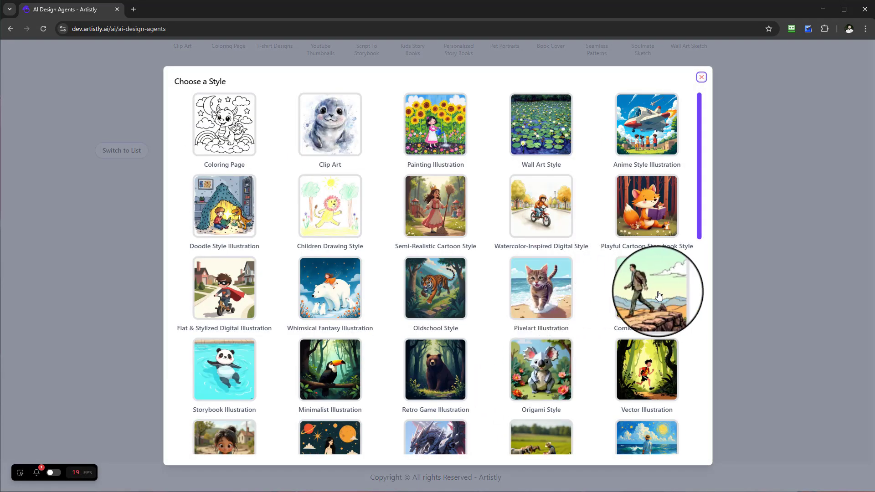
pyautogui.click(645, 302)
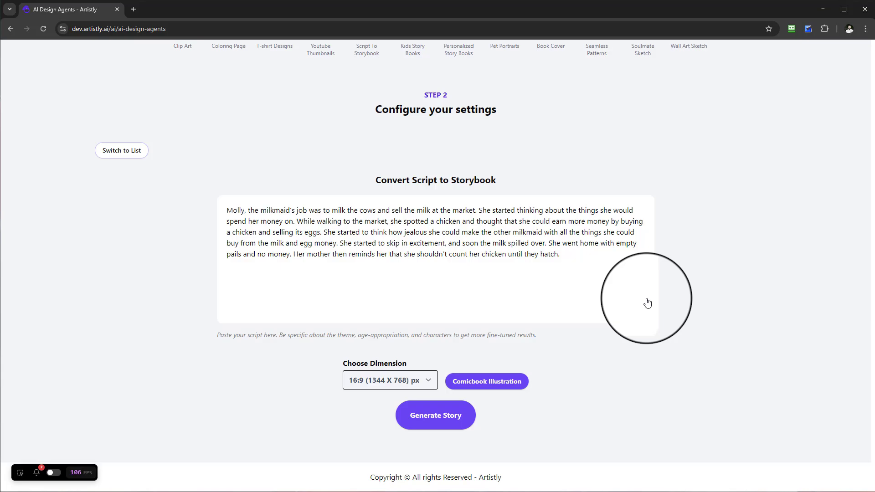
# - Generate the comic-style storybook scenes from the Molly script
pyautogui.click(436, 415)
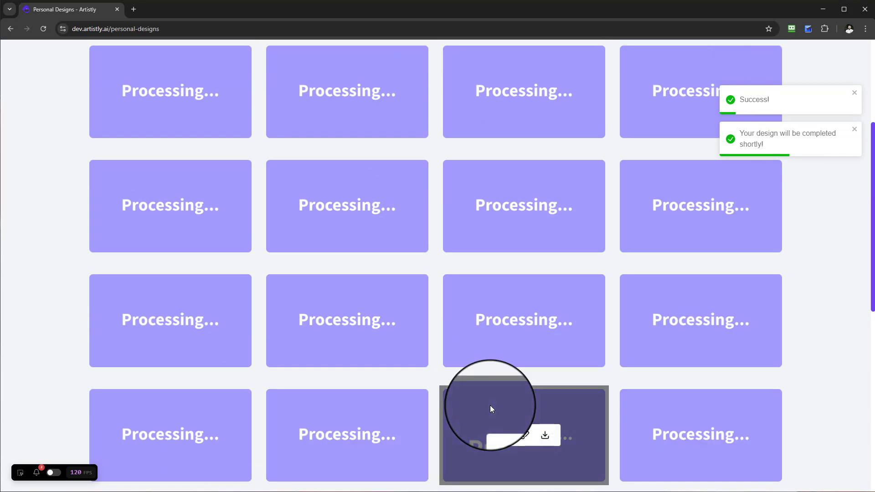
pyautogui.scroll(1, 489, 405)
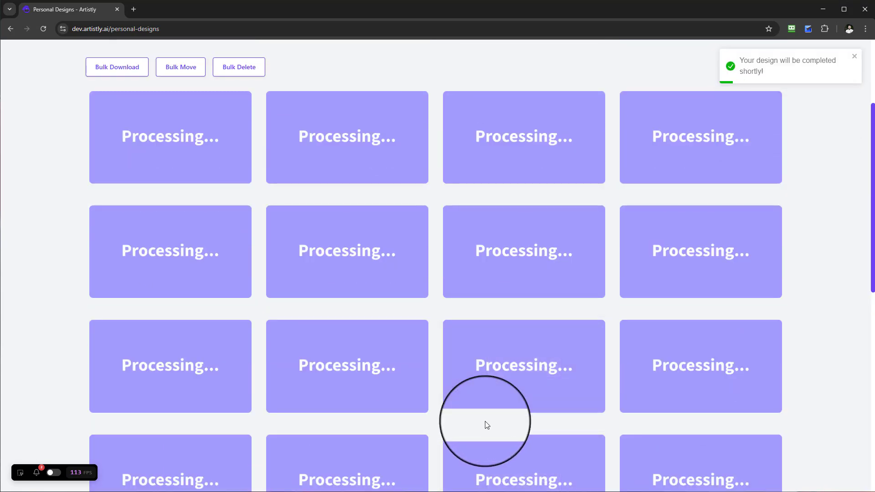
pyautogui.scroll(-1, 480, 406)
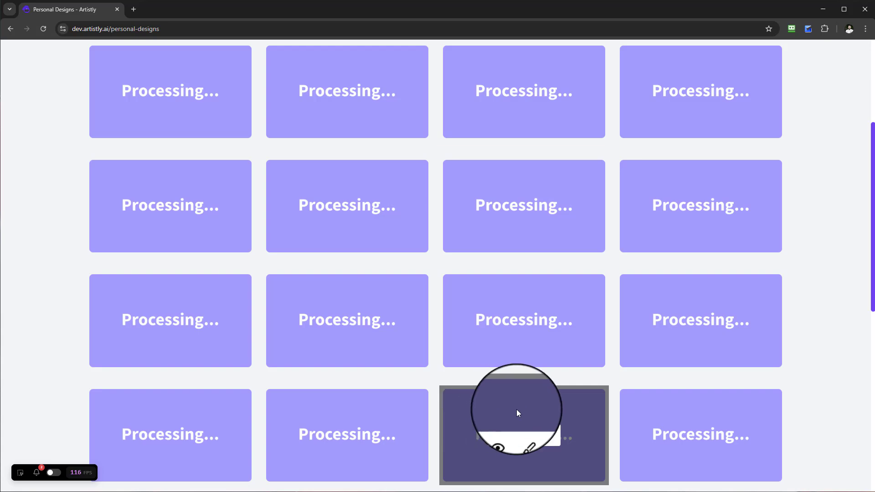
pyautogui.scroll(-2, 518, 407)
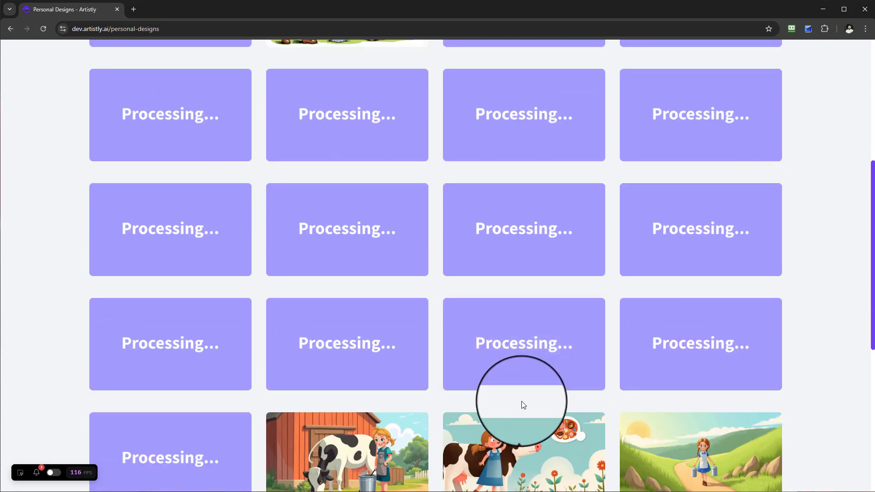
pyautogui.scroll(3, 521, 404)
pyautogui.scroll(1, 521, 404)
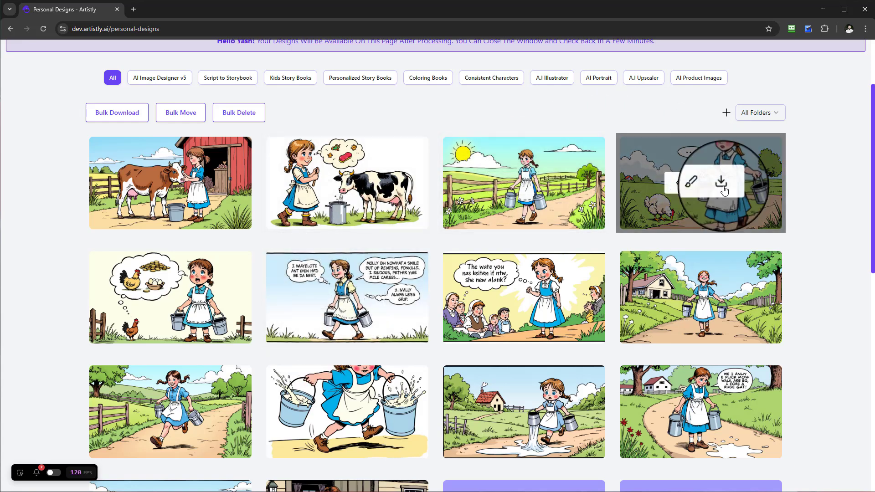
pyautogui.scroll(-2, 832, 337)
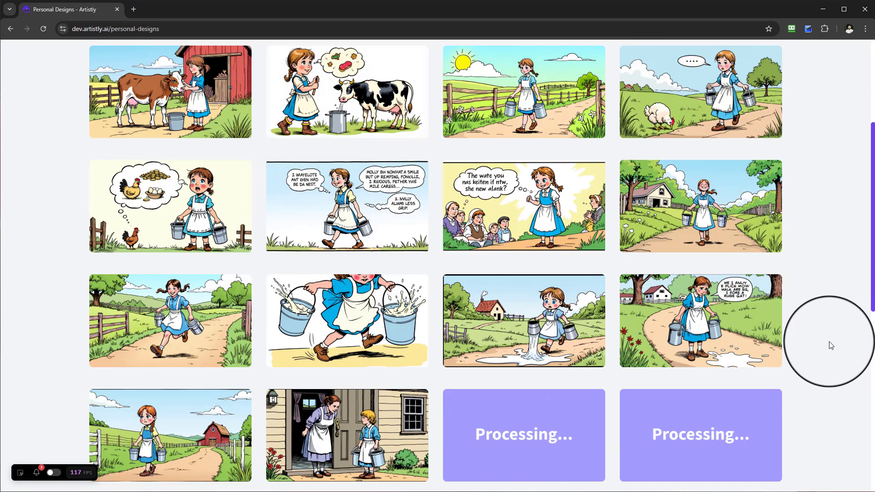
pyautogui.scroll(-1, 802, 355)
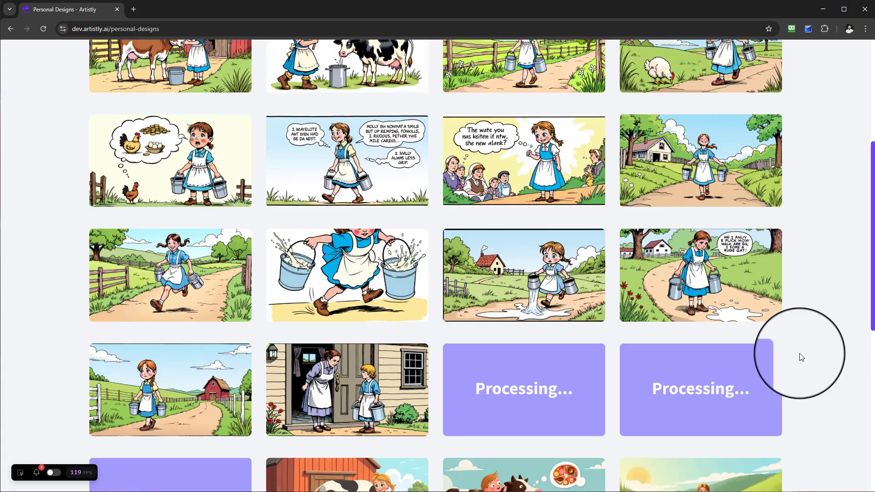
pyautogui.scroll(-1, 801, 357)
pyautogui.scroll(-1, 801, 357)
pyautogui.scroll(-2, 800, 357)
pyautogui.scroll(-1, 801, 357)
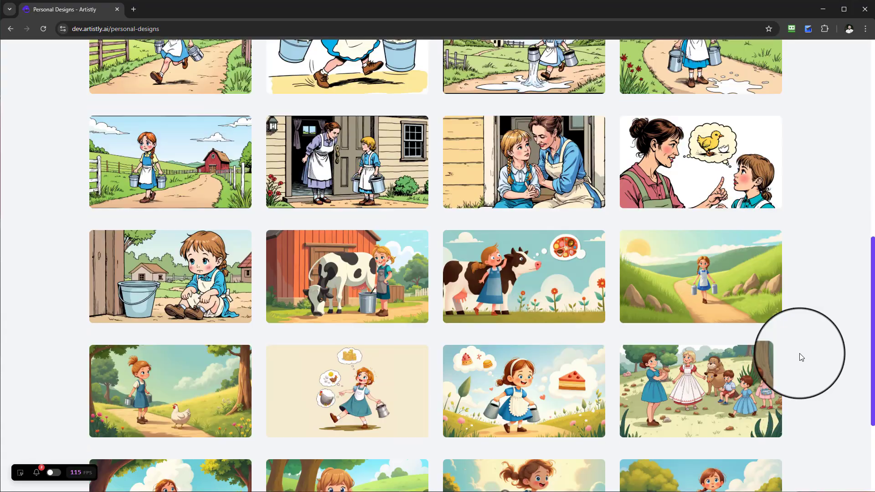
pyautogui.scroll(-1, 796, 356)
pyautogui.scroll(-2, 790, 360)
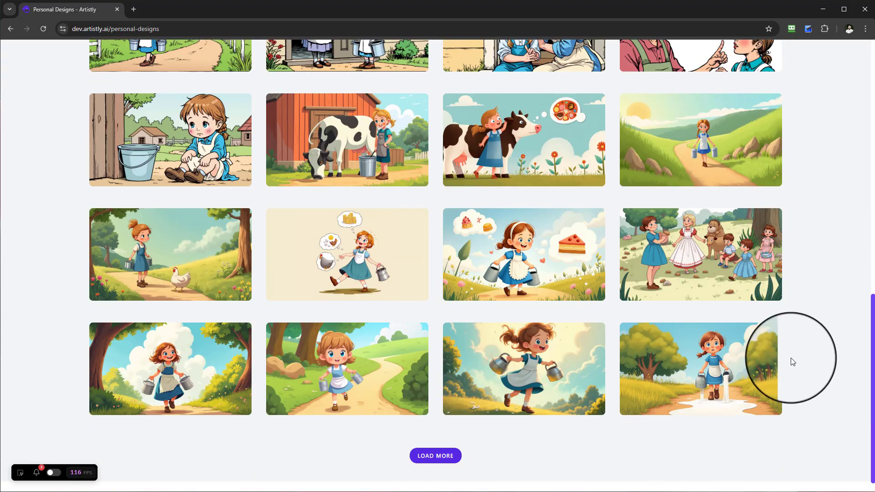
pyautogui.scroll(5, 790, 362)
pyautogui.scroll(10, 773, 363)
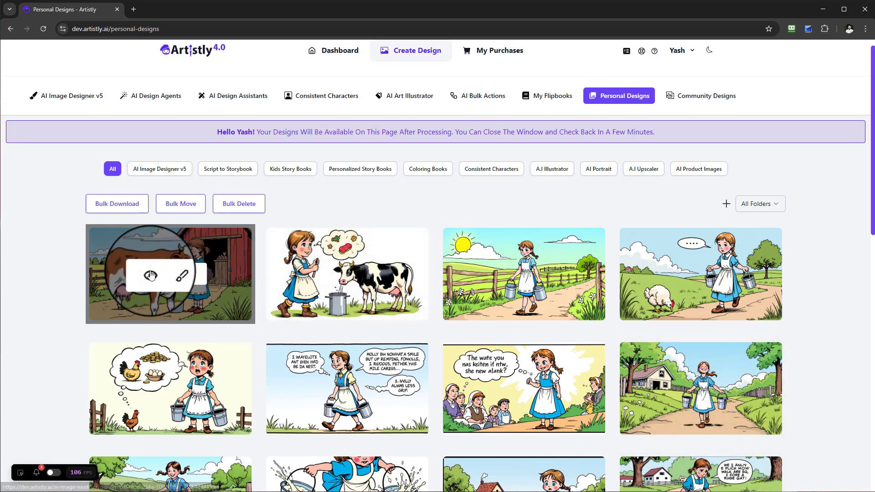
# - Copy the design prompt from the first comic image of Molly and the cow
pyautogui.click(151, 276)
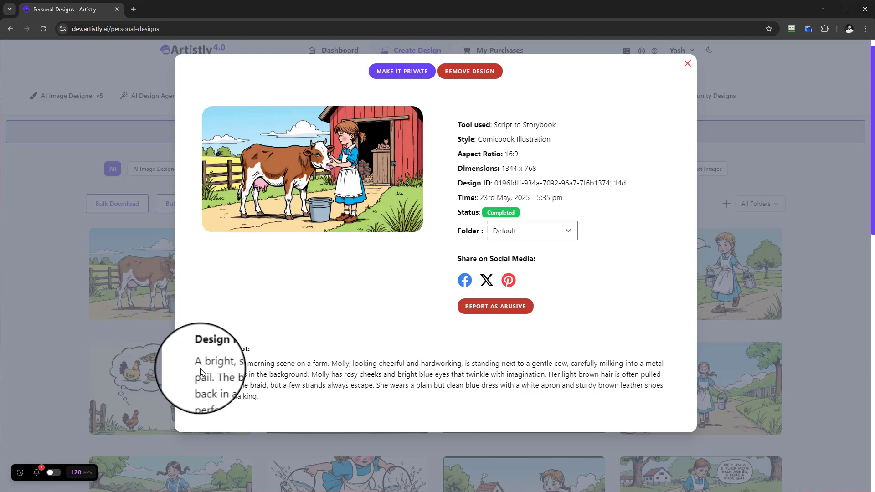
pyautogui.moveTo(197, 362); pyautogui.dragTo(260, 396)
pyautogui.rightClick(250, 374)
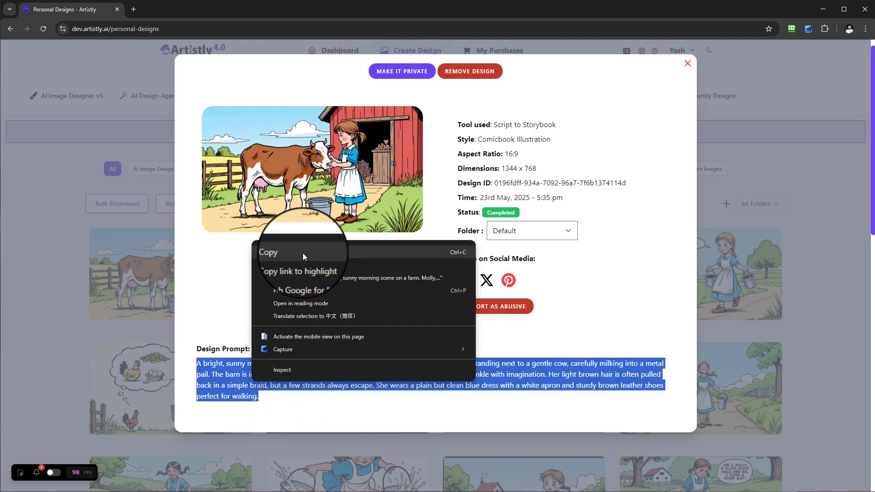
pyautogui.click(302, 254)
pyautogui.click(687, 64)
pyautogui.scroll(1, 360, 309)
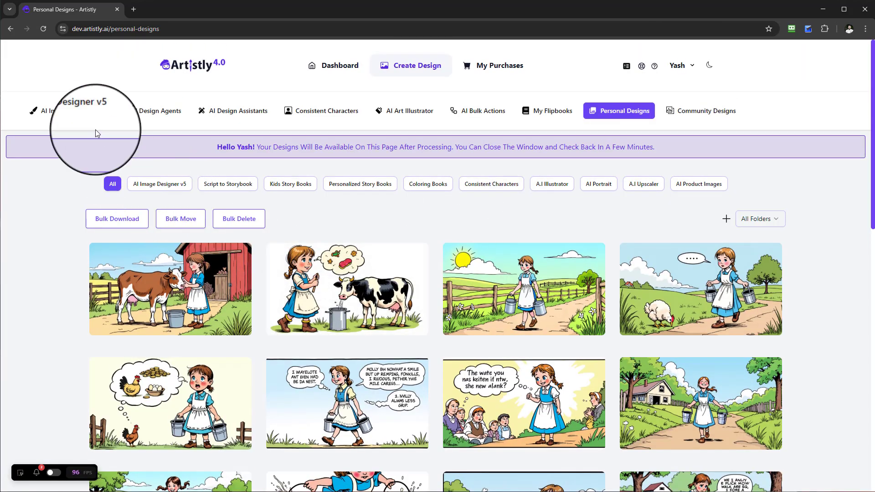
# - Paste the prompt into AI Image Designer's Create From Prompt and generate four images
pyautogui.click(96, 117)
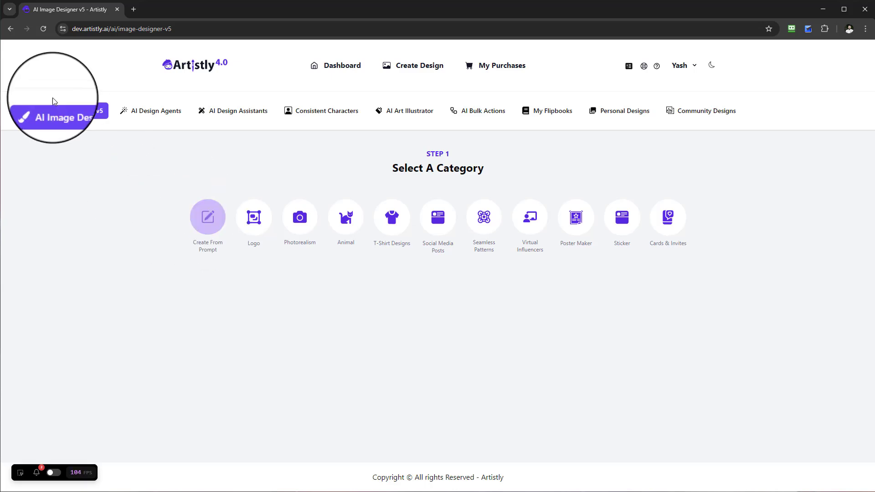
pyautogui.click(208, 217)
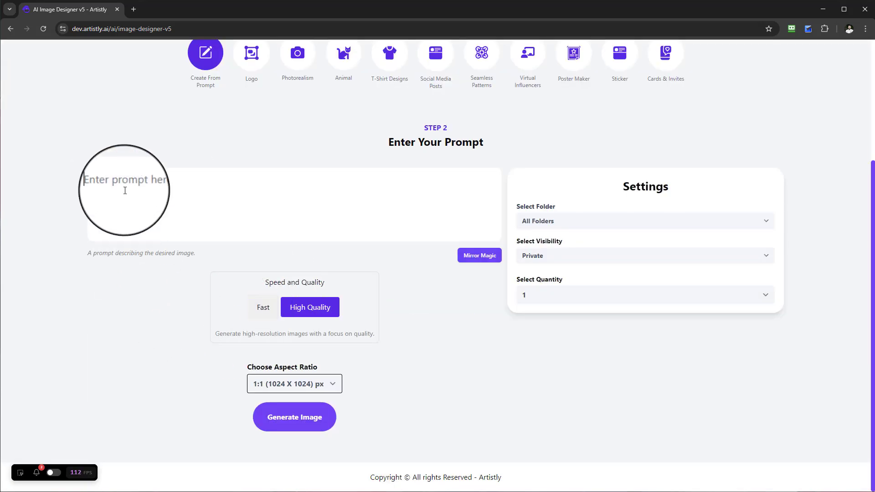
pyautogui.rightClick(138, 183)
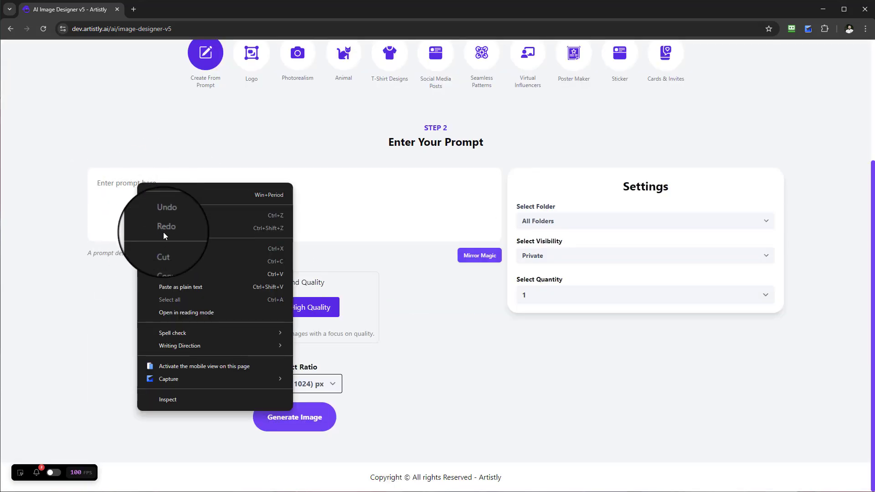
pyautogui.click(168, 276)
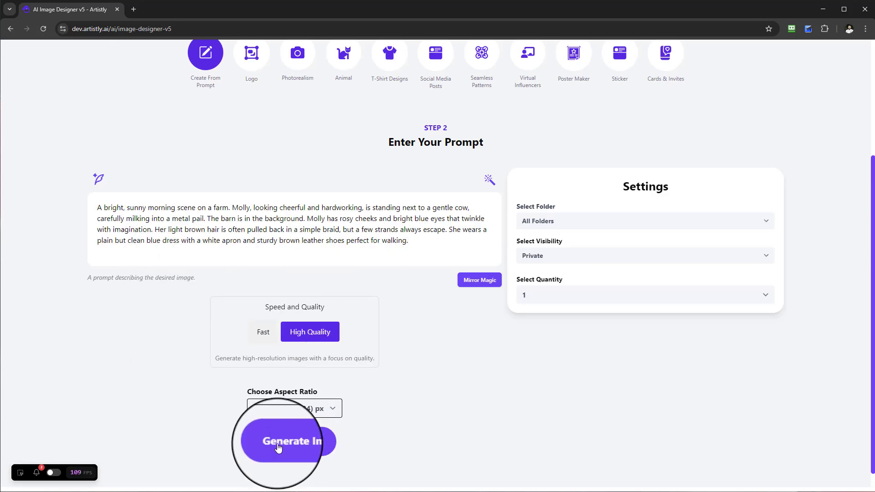
pyautogui.click(524, 297)
pyautogui.click(524, 345)
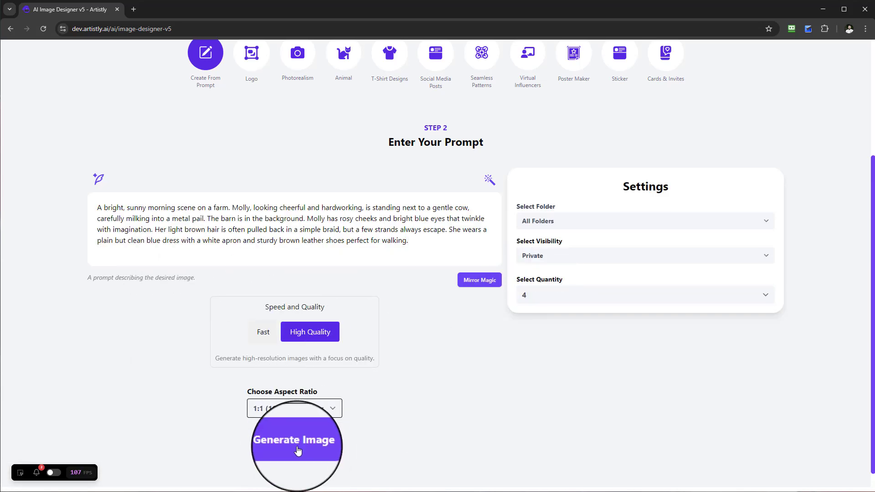
pyautogui.click(298, 449)
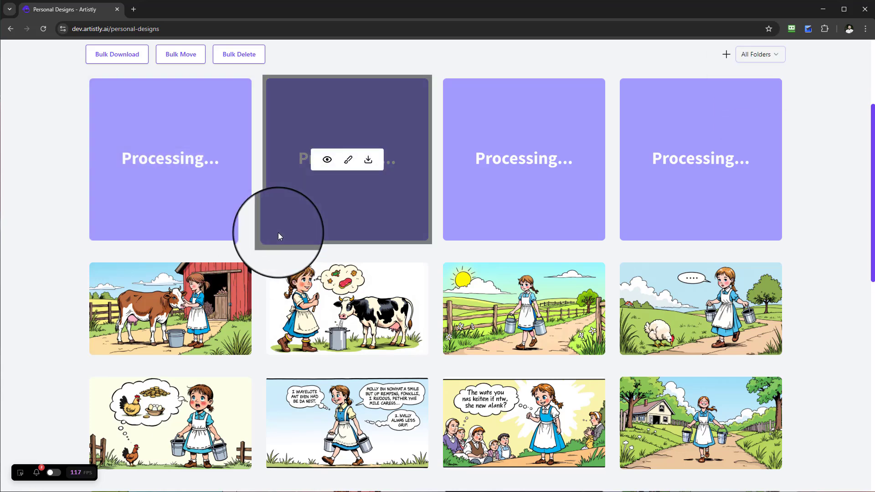
pyautogui.moveTo(170, 308)
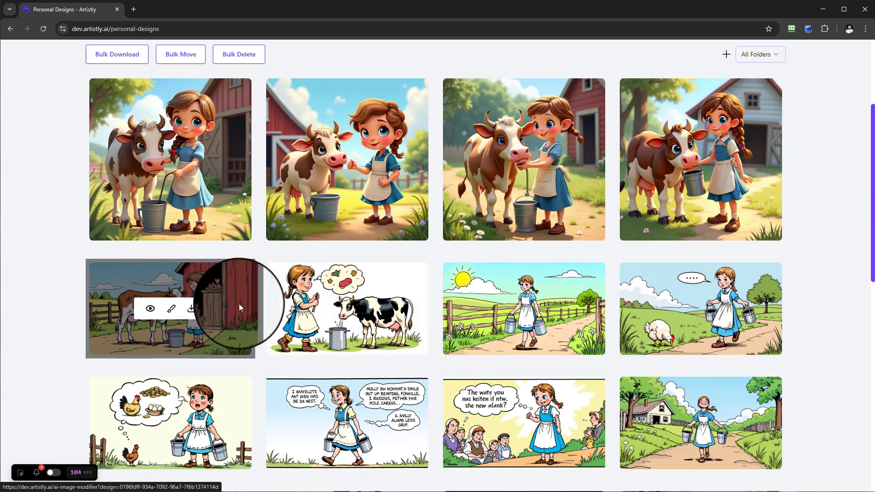
pyautogui.scroll(2, 238, 303)
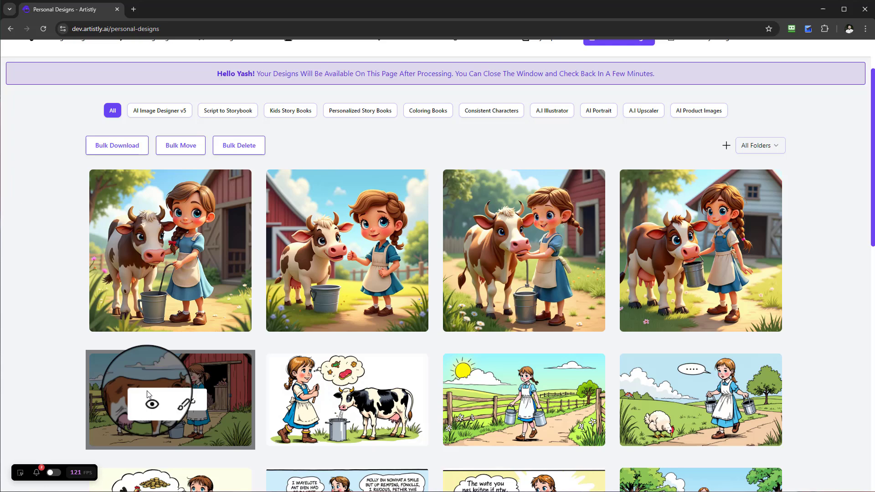
pyautogui.scroll(1, 574, 282)
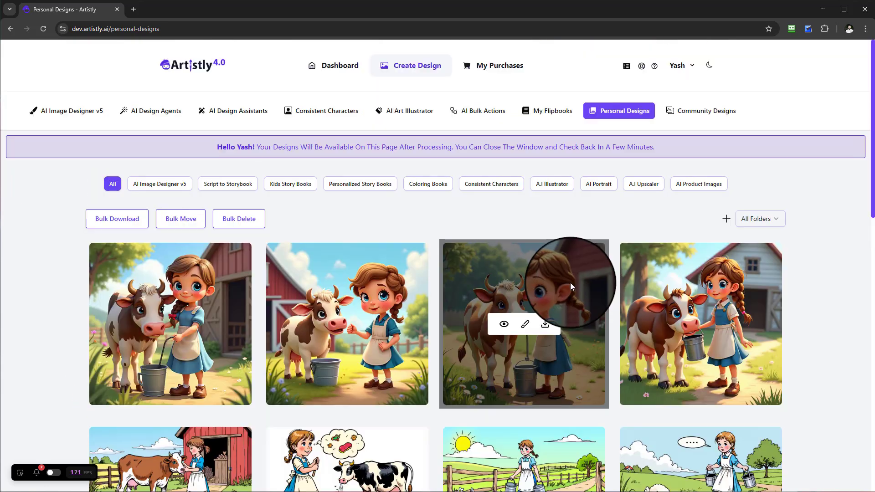
# - Return to the AI Design Agents page once the four Molly-and-cow images finish
pyautogui.click(154, 111)
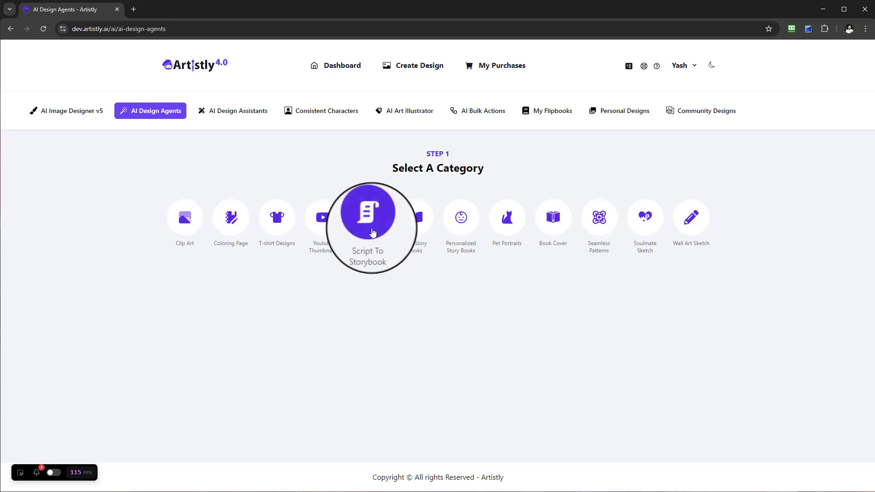